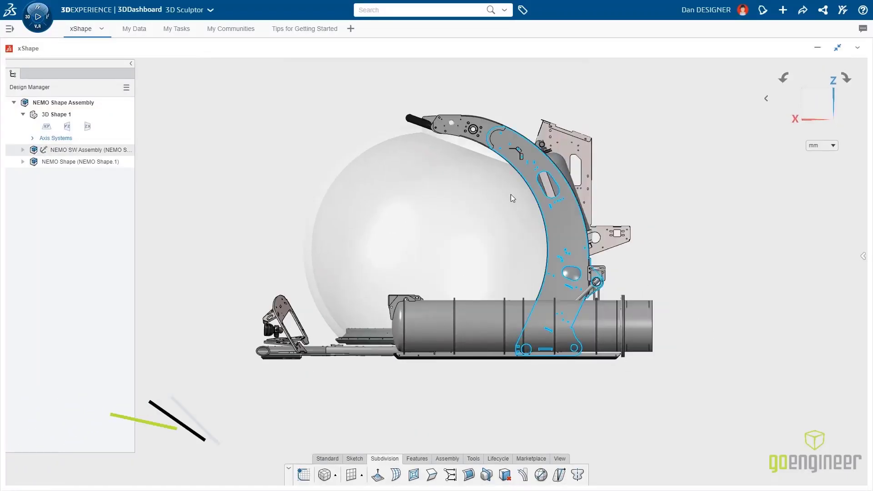
pyautogui.click(23, 150)
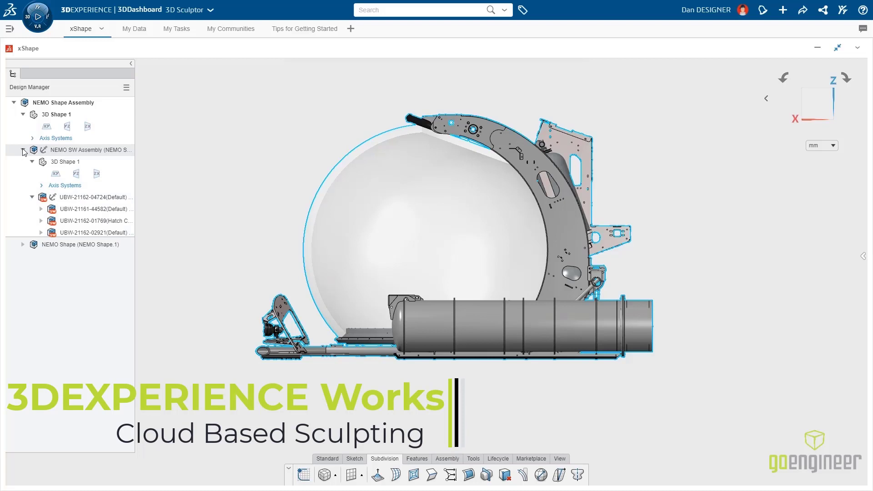
pyautogui.click(58, 200)
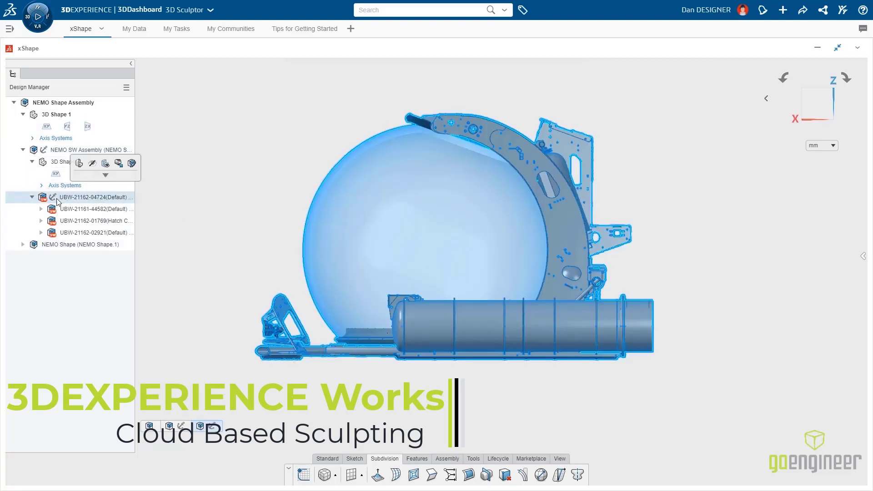
pyautogui.click(60, 211)
pyautogui.click(63, 223)
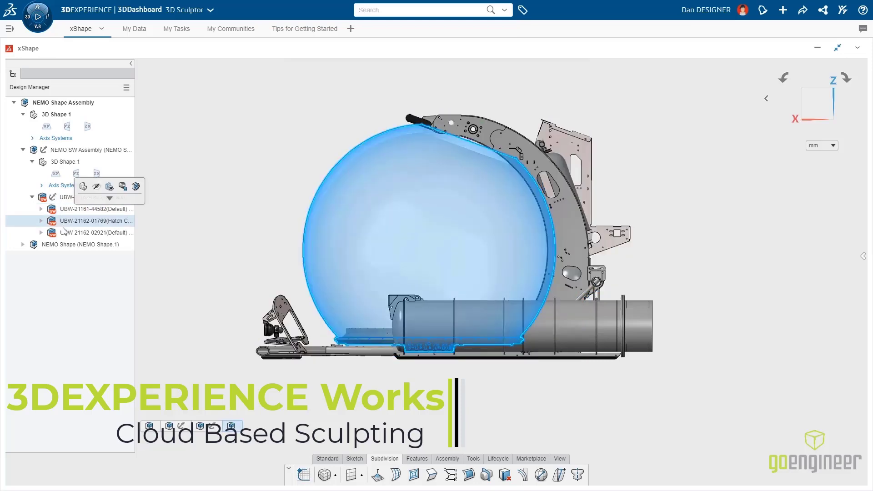
pyautogui.click(65, 237)
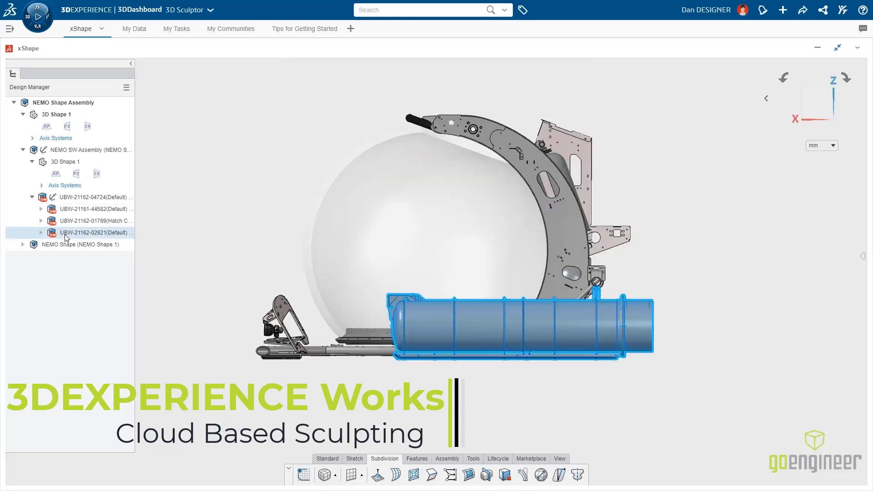
pyautogui.click(22, 150)
# - Activate the NEMO Shape component for editing and show its Side Hand Sketch
pyautogui.doubleClick(60, 162)
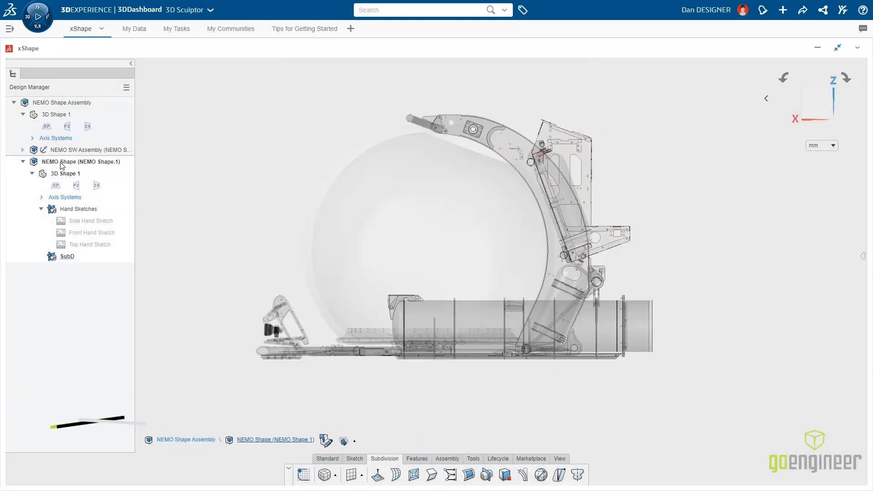
pyautogui.click(93, 221)
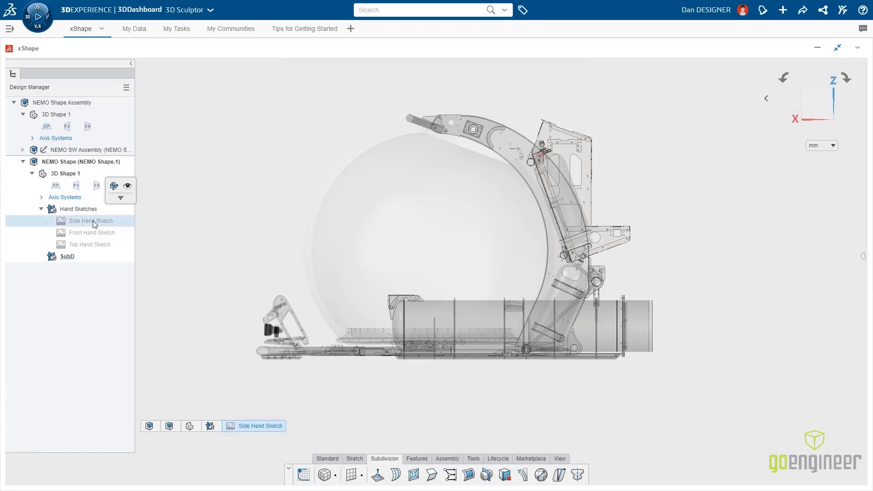
pyautogui.click(129, 191)
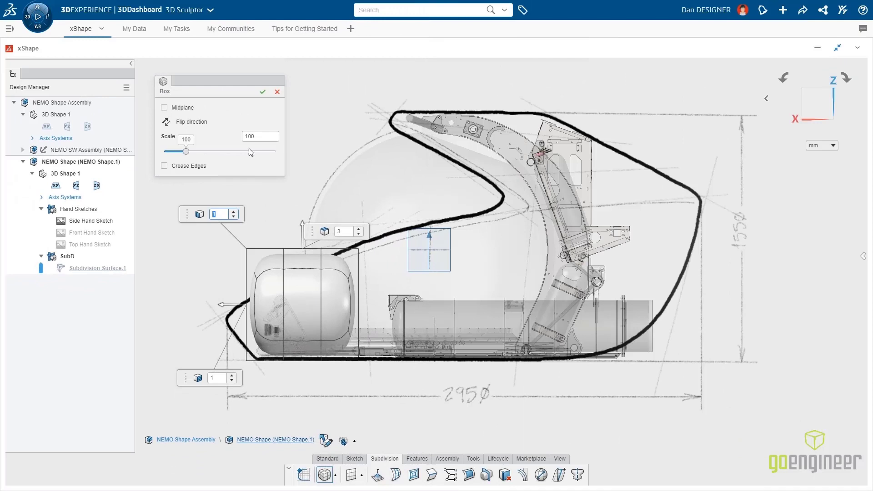
# - Create a subdivision box at scale 100 with segment counts of 1, 3 and 1, and stretch it to the side sketch's length
pyautogui.click(263, 92)
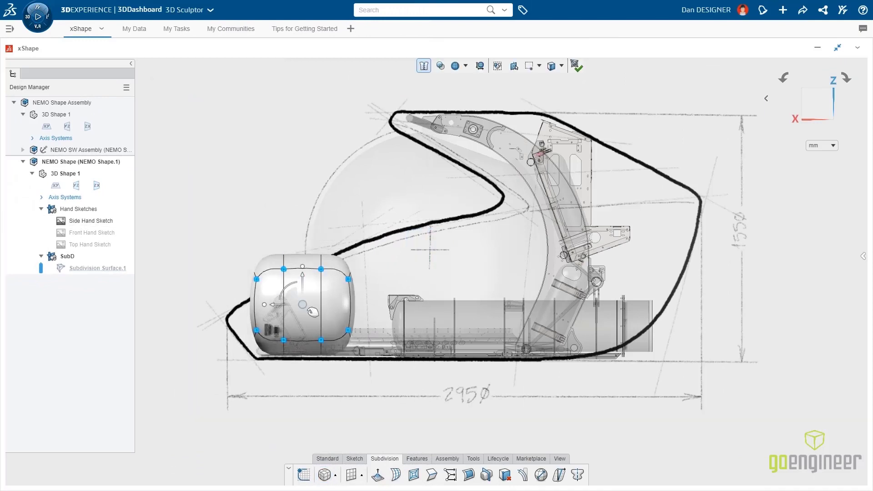
pyautogui.click(250, 304)
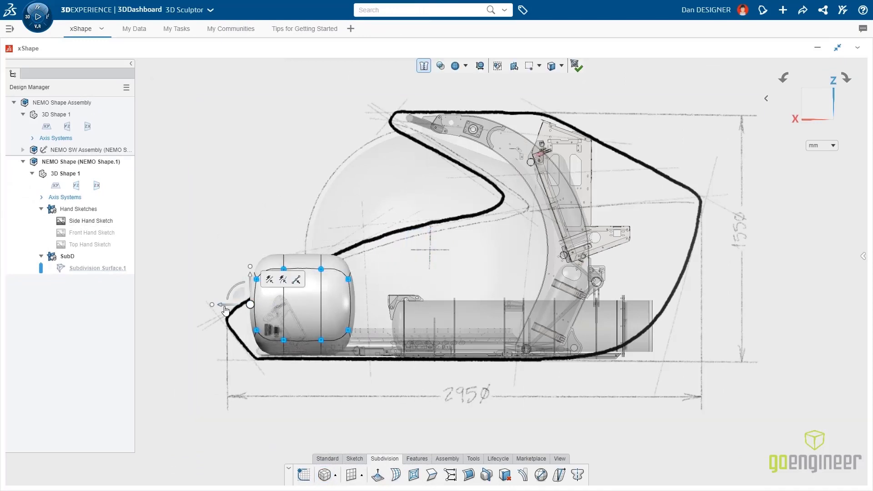
pyautogui.moveTo(212, 305); pyautogui.dragTo(85, 304)
# - Crease the edges of the face loop around the stretched box's perimeter at full sharpness
pyautogui.click(322, 264)
pyautogui.keyDown('shift'); pyautogui.click(537, 263); pyautogui.keyUp('shift')
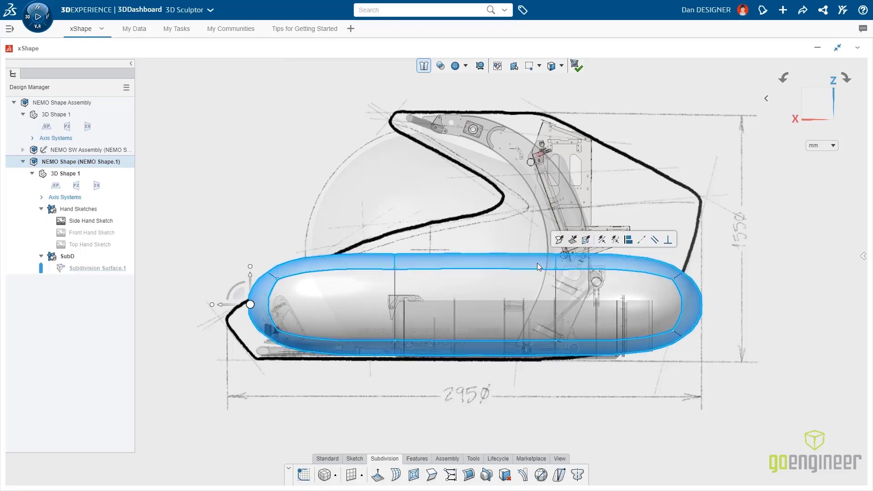
pyautogui.moveTo(537, 266); pyautogui.dragTo(451, 425, button='middle')
pyautogui.click(431, 474)
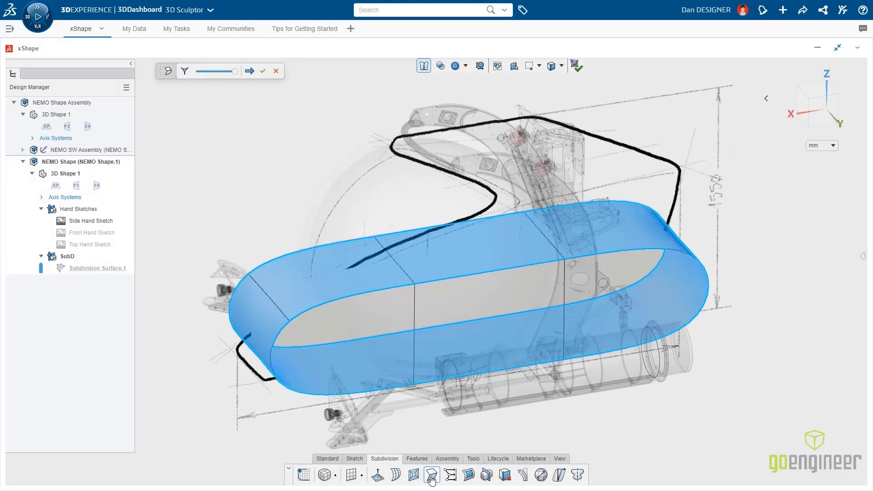
pyautogui.click(185, 74)
pyautogui.click(258, 316)
pyautogui.click(276, 71)
# - Align the body's upper control points to the side sketch's profile with Sketch Quick Align, and adjust the nose corner edge to the sketches
pyautogui.moveTo(258, 315); pyautogui.dragTo(337, 202, button='middle')
pyautogui.moveTo(224, 237); pyautogui.dragTo(755, 300)
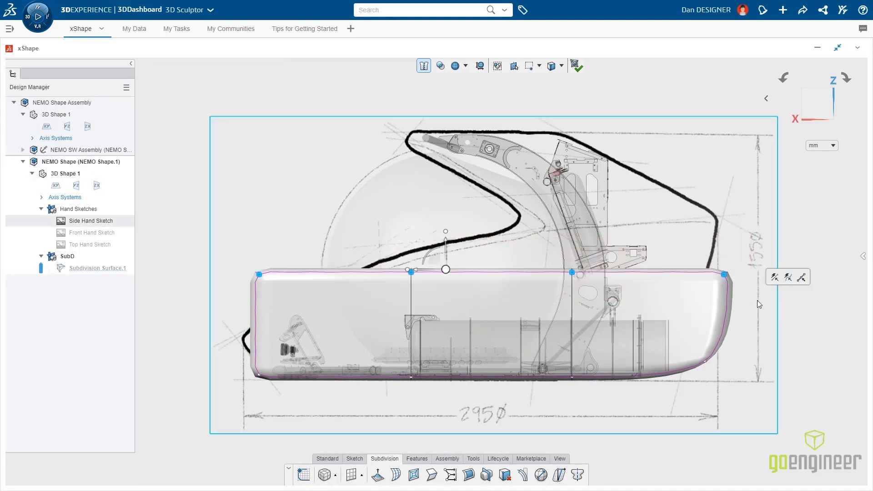
pyautogui.click(789, 278)
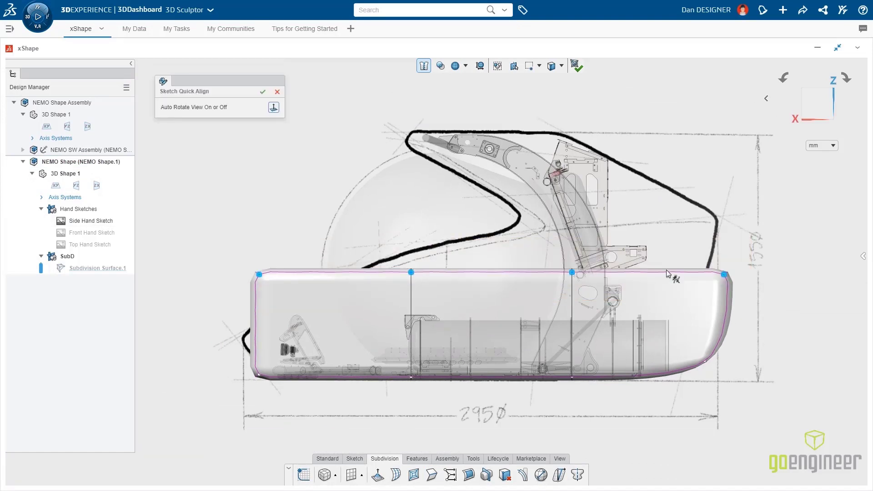
pyautogui.moveTo(237, 341); pyautogui.dragTo(388, 264)
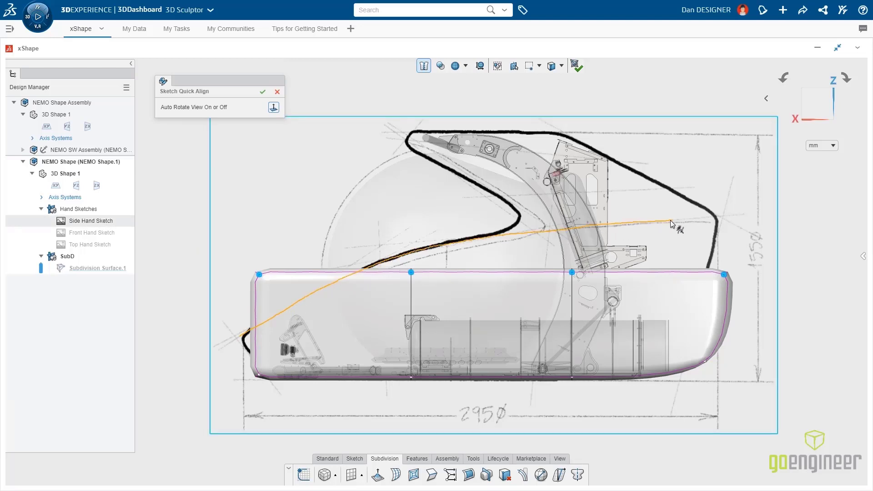
pyautogui.moveTo(725, 218); pyautogui.dragTo(726, 217)
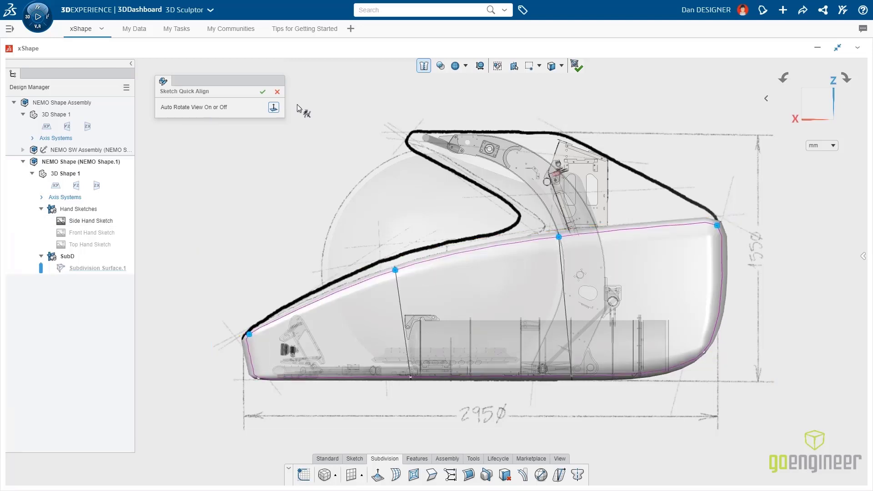
pyautogui.click(263, 92)
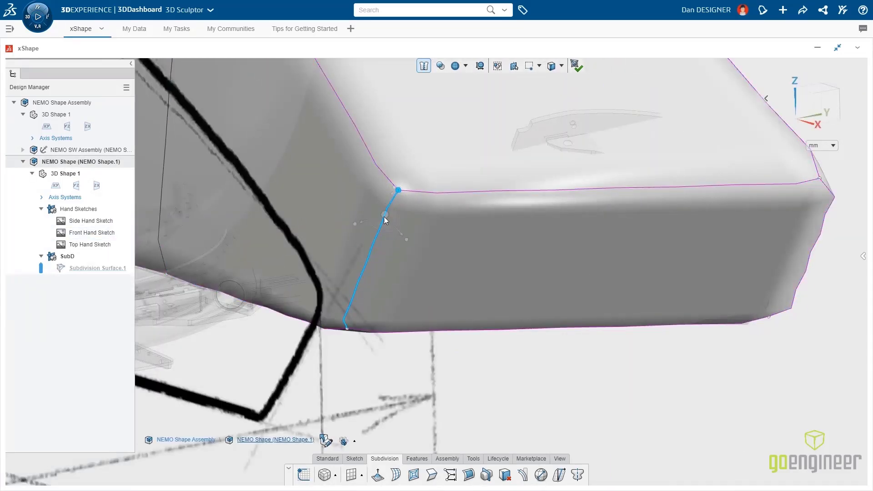
pyautogui.moveTo(384, 217); pyautogui.dragTo(388, 200)
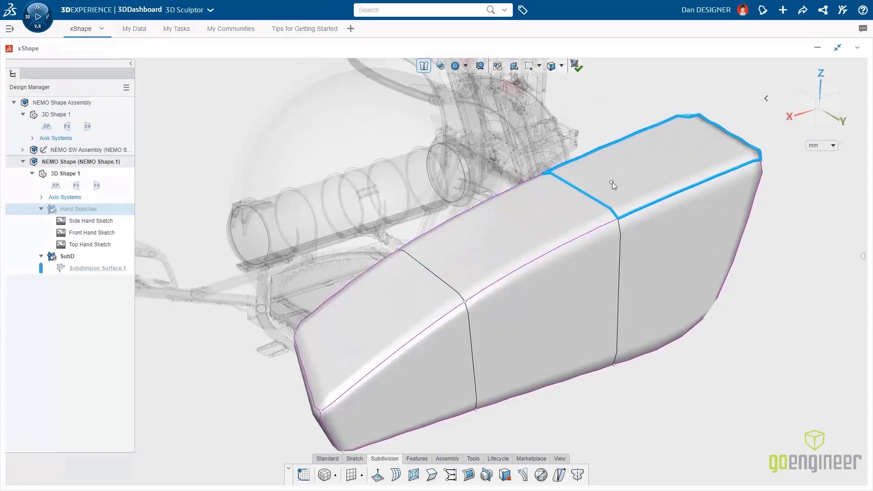
# - Extrude the body's rear top face upward and its rear inner face toward the centre plane
pyautogui.click(606, 195)
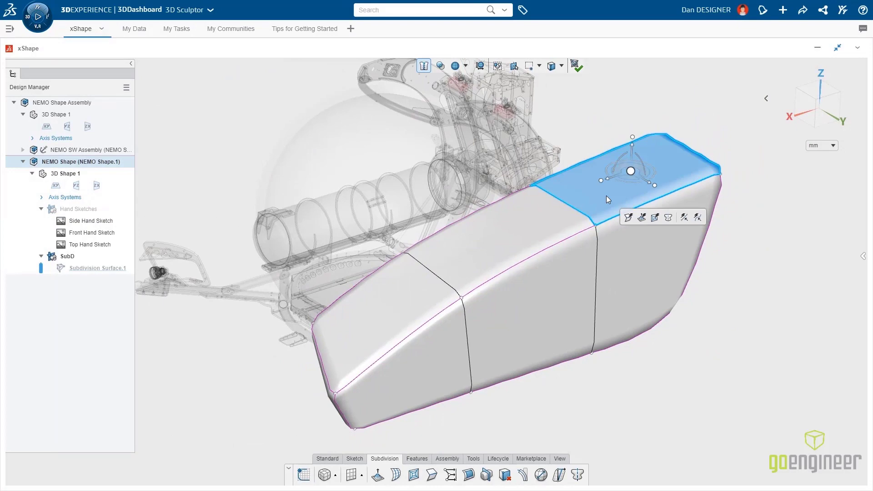
pyautogui.click(642, 218)
pyautogui.moveTo(612, 235)
pyautogui.mouseDown(button='middle')
pyautogui.moveTo(467, 259)
pyautogui.moveTo(612, 269)
pyautogui.moveTo(464, 176)
pyautogui.moveTo(457, 224)
pyautogui.mouseUp(button='middle')
pyautogui.keyDown('ctrl'); pyautogui.click(456, 225); pyautogui.keyUp('ctrl')
pyautogui.moveTo(478, 197); pyautogui.dragTo(411, 219)
# - Switch on symmetry for the subdivision body about the ZX plane
pyautogui.moveTo(564, 334); pyautogui.dragTo(518, 350, button='middle')
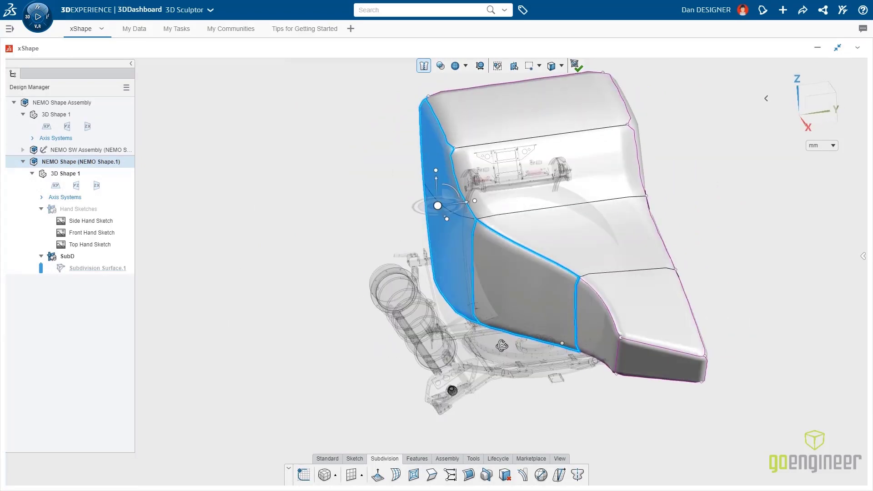
pyautogui.click(96, 188)
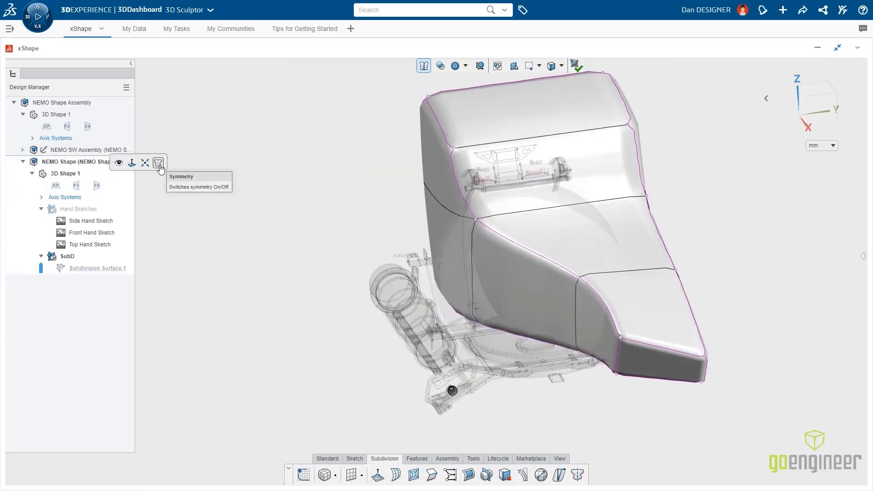
pyautogui.click(160, 166)
pyautogui.click(263, 92)
# - Crease the remaining hard edges along the side legs and across the rear body at full sharpness
pyautogui.moveTo(600, 177); pyautogui.dragTo(588, 110, button='middle')
pyautogui.click(648, 320)
pyautogui.keyDown('shift'); pyautogui.click(569, 168); pyautogui.keyUp('shift')
pyautogui.click(431, 475)
pyautogui.click(250, 72)
pyautogui.click(586, 196)
pyautogui.moveTo(587, 196); pyautogui.dragTo(699, 300, button='middle')
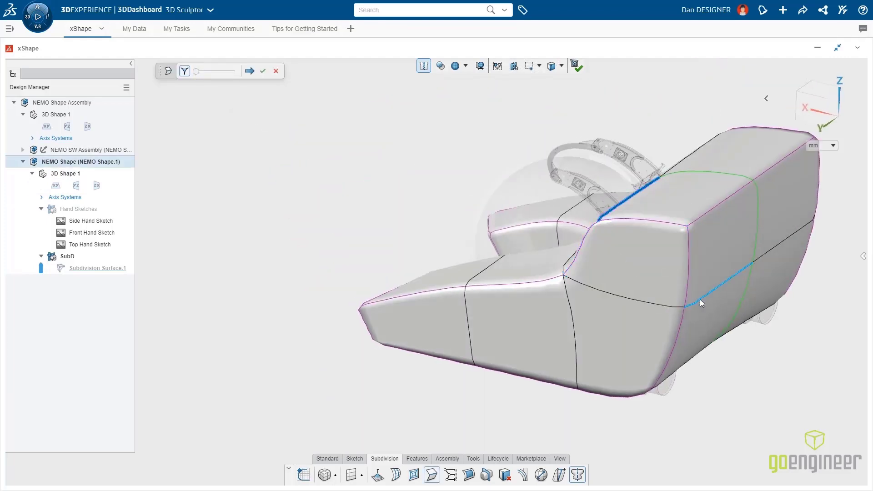
pyautogui.keyDown('ctrl'); pyautogui.click(699, 300); pyautogui.keyUp('ctrl')
pyautogui.keyDown('ctrl'); pyautogui.click(627, 297); pyautogui.keyUp('ctrl')
pyautogui.moveTo(196, 72); pyautogui.dragTo(234, 72)
pyautogui.click(263, 72)
# - Show the hand sketches and align the rear section's upper control points to the side sketch's top line with Line Align
pyautogui.click(813, 109)
pyautogui.click(78, 209)
pyautogui.moveTo(724, 78); pyautogui.dragTo(541, 122)
pyautogui.click(560, 105)
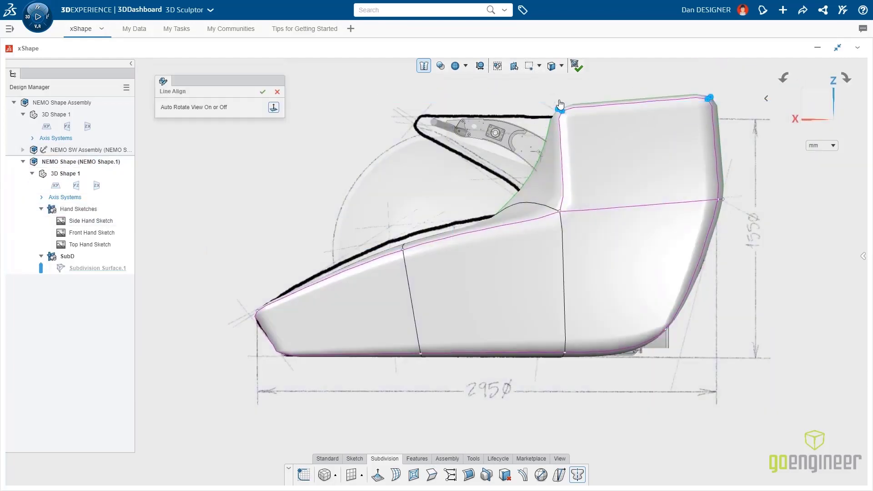
pyautogui.click(560, 105)
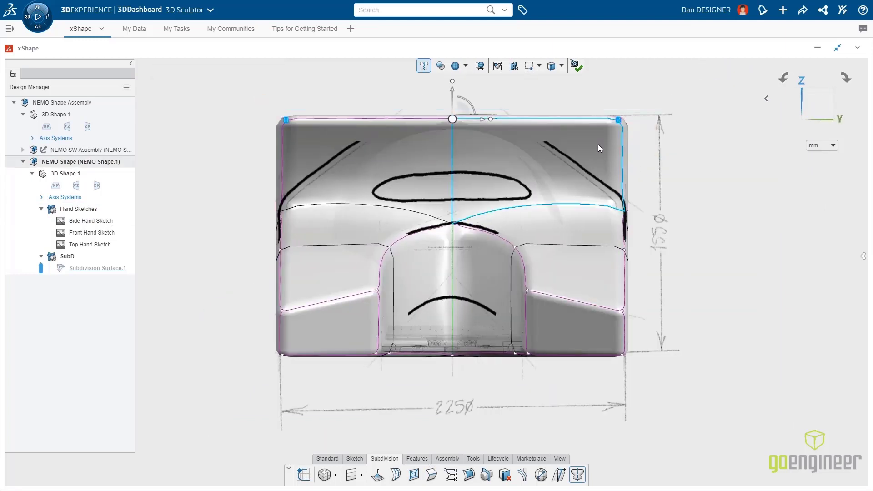
# - Insert edge loops across the upper front slope and crease the uppermost one at full sharpness
pyautogui.click(395, 475)
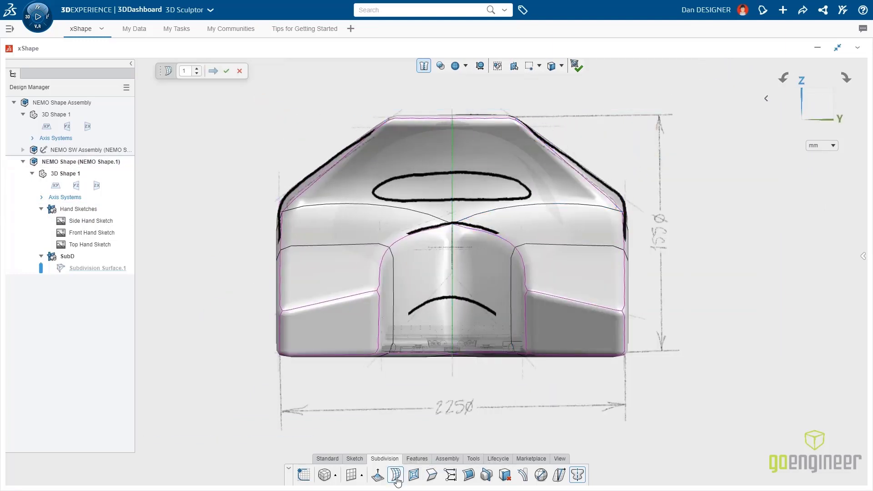
pyautogui.click(387, 130)
pyautogui.click(432, 475)
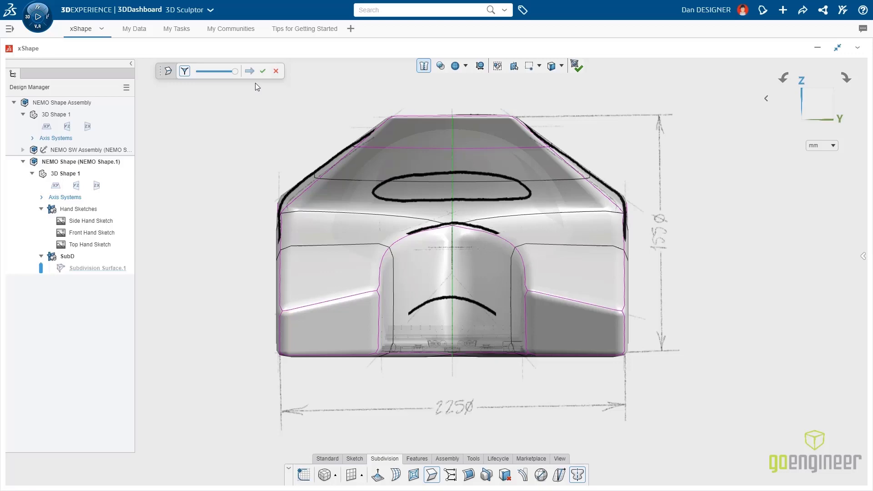
pyautogui.click(449, 134)
pyautogui.click(263, 72)
# - Insert edge loops through the roof and the lower rear face of the body
pyautogui.hotkey('ctrl', '1')
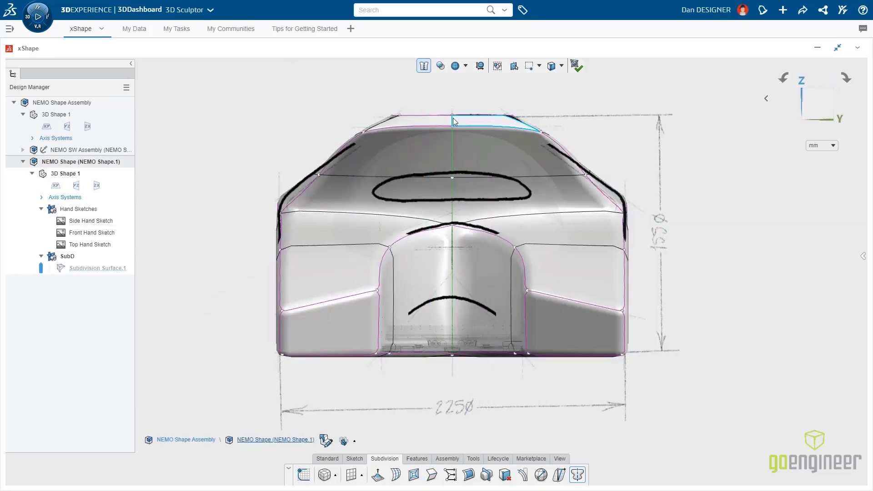
pyautogui.moveTo(511, 113); pyautogui.dragTo(511, 132)
pyautogui.hotkey('ctrl', '2')
pyautogui.click(376, 327)
pyautogui.press('Escape')
# - Raise the lower centre rear edge to the hand sketch's arch under temporary body transparency, and hide the hand sketches
pyautogui.click(439, 66)
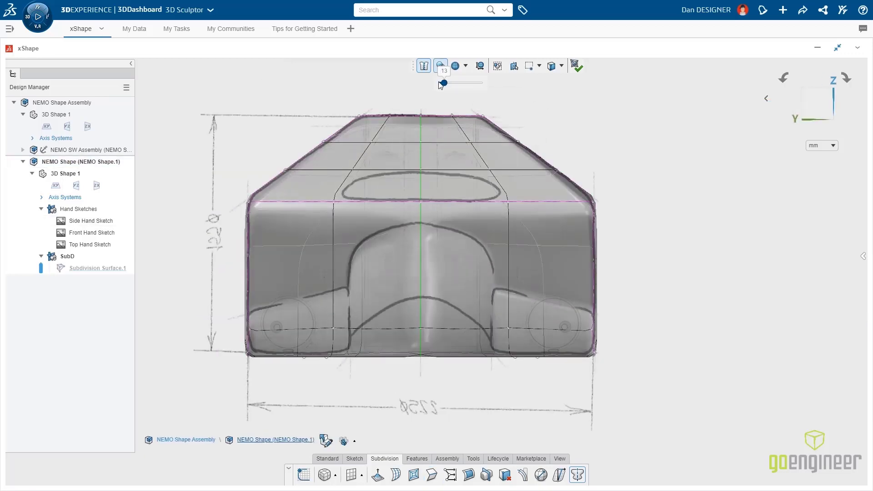
pyautogui.moveTo(443, 82); pyautogui.dragTo(456, 82)
pyautogui.click(421, 337)
pyautogui.moveTo(422, 324); pyautogui.dragTo(429, 235)
pyautogui.press('Escape')
pyautogui.click(86, 209)
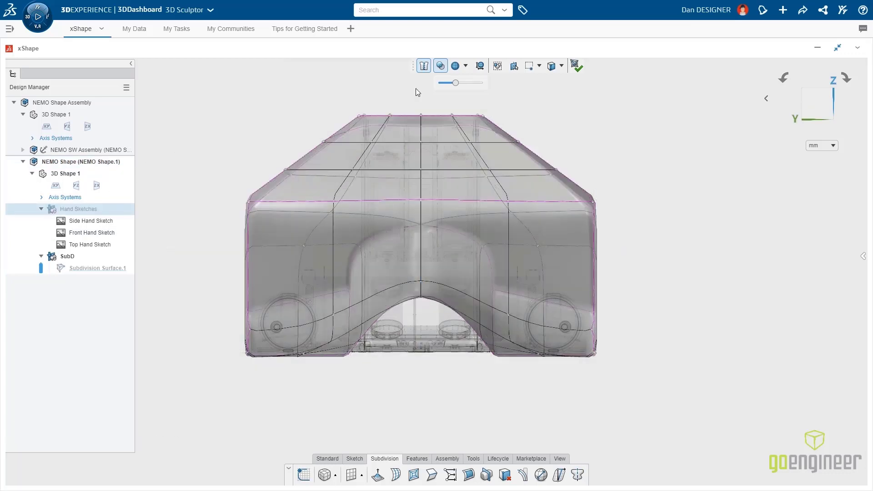
pyautogui.moveTo(456, 82); pyautogui.dragTo(438, 82)
# - Bridge the centre faces of the rear slope and the front recess to open a slot through the upper body
pyautogui.click(392, 185)
pyautogui.moveTo(291, 187); pyautogui.dragTo(460, 201, button='middle')
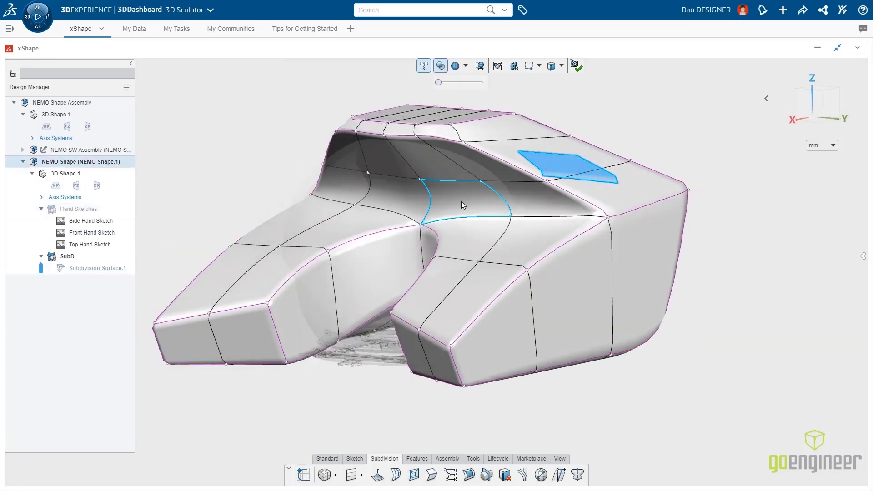
pyautogui.keyDown('ctrl'); pyautogui.click(472, 202); pyautogui.keyUp('ctrl')
pyautogui.click(508, 225)
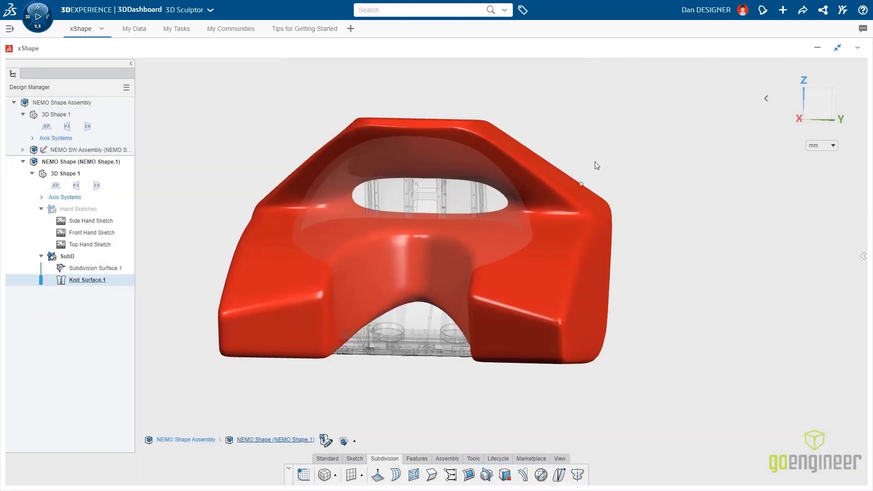
pyautogui.moveTo(594, 161); pyautogui.dragTo(436, 177, button='middle')
pyautogui.moveTo(630, 218); pyautogui.dragTo(433, 285, button='middle')
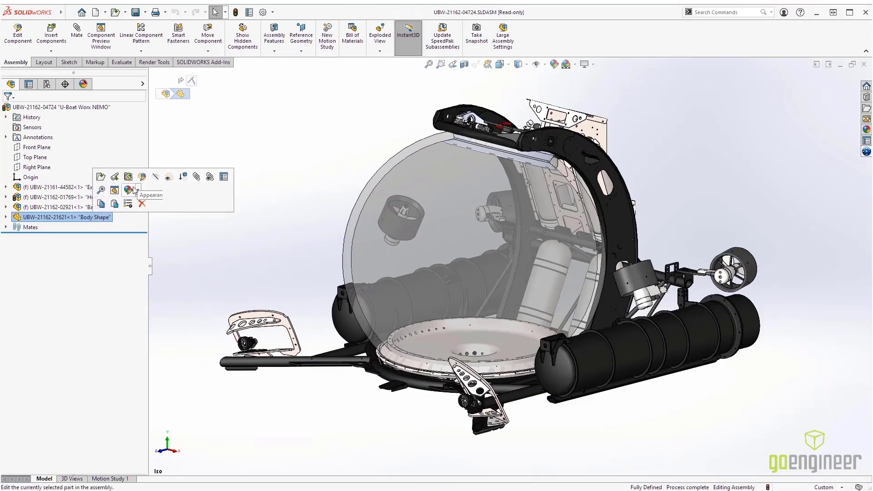
# - In SOLIDWORKS, edit the Body Shape component in context and insert the Body Shape product found by searching 3DEXPERIENCE for "body shape"
pyautogui.click(144, 176)
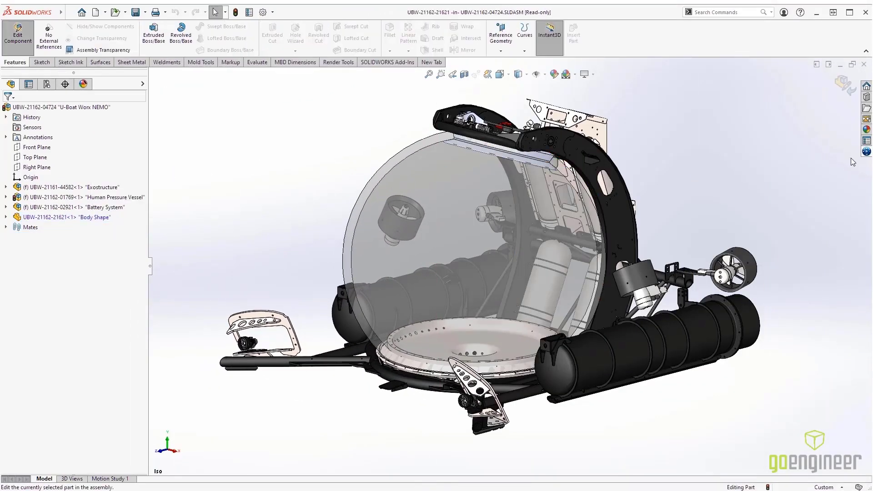
pyautogui.click(866, 151)
pyautogui.click(747, 99)
pyautogui.write('body s')
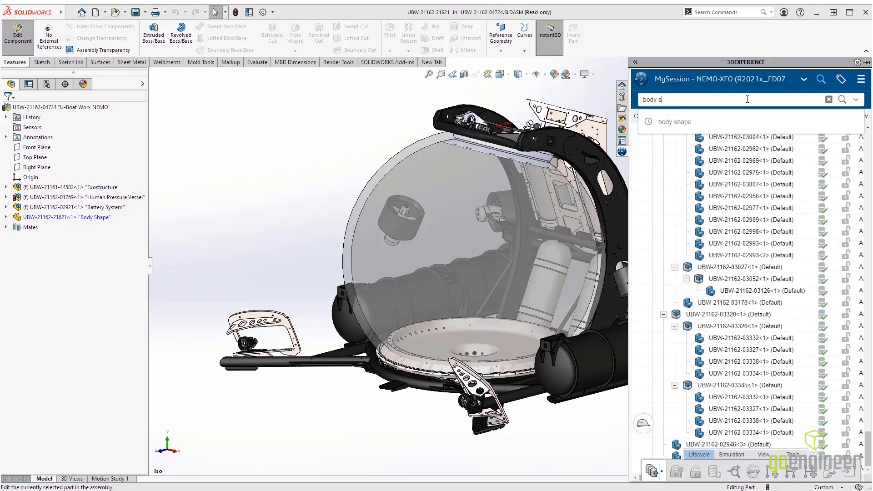
pyautogui.write('hape')
pyautogui.press('Return')
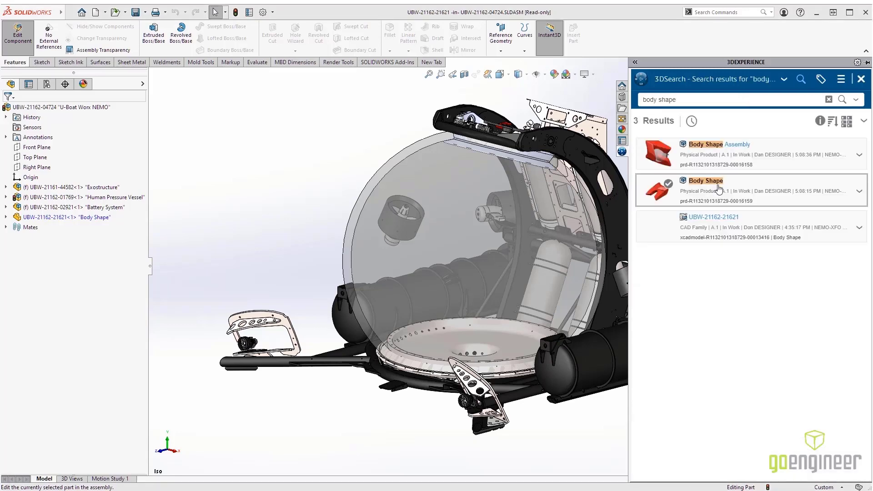
pyautogui.moveTo(716, 187); pyautogui.dragTo(291, 201)
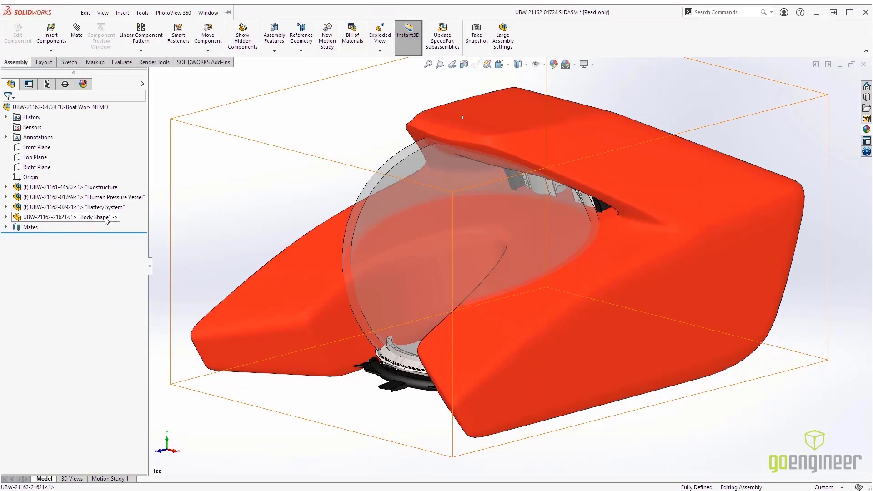
# - Make the Body Shape component transparent in the assembly and inspect the submarine hardware inside it
pyautogui.rightClick(114, 216)
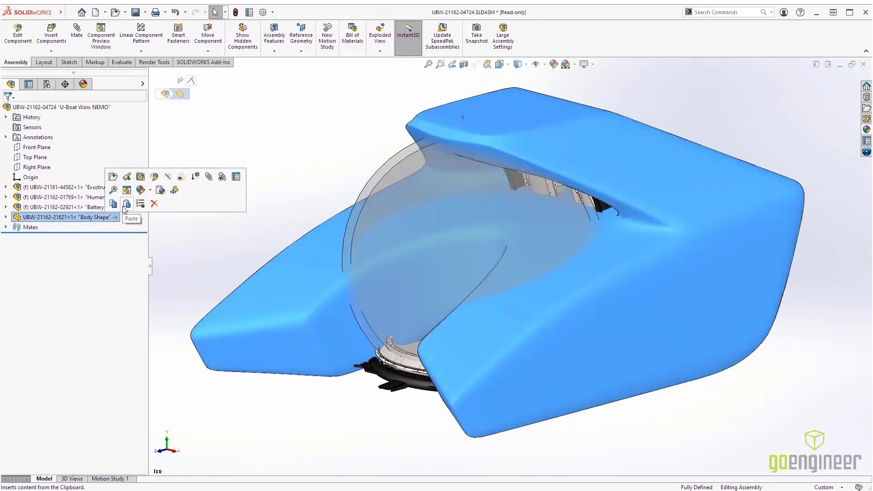
pyautogui.click(181, 178)
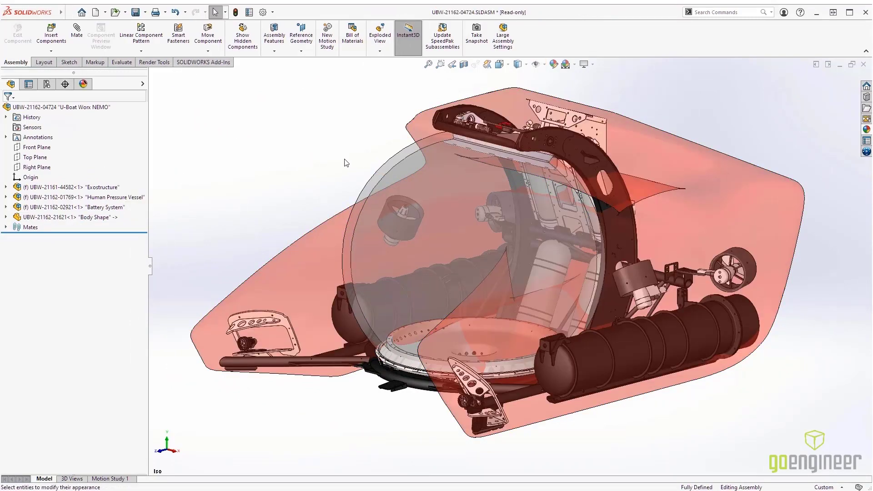
pyautogui.moveTo(346, 163); pyautogui.dragTo(4, 161, button='middle')
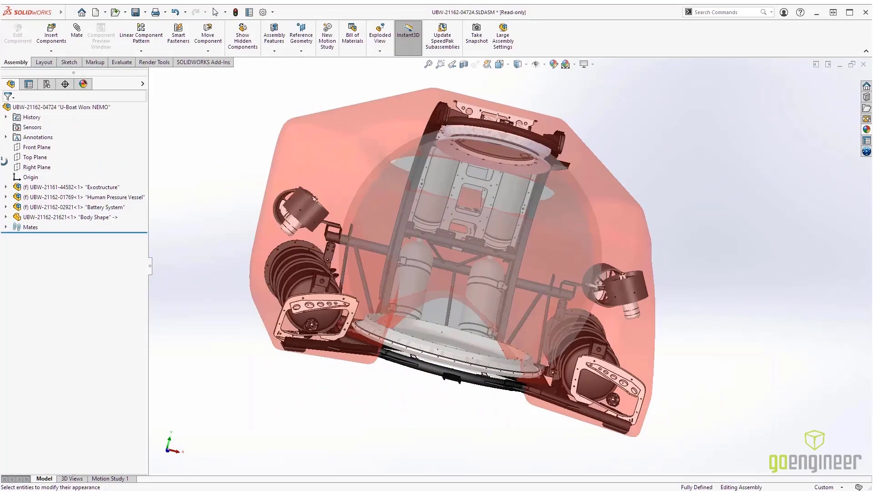
pyautogui.hotkey('ctrl', '7')
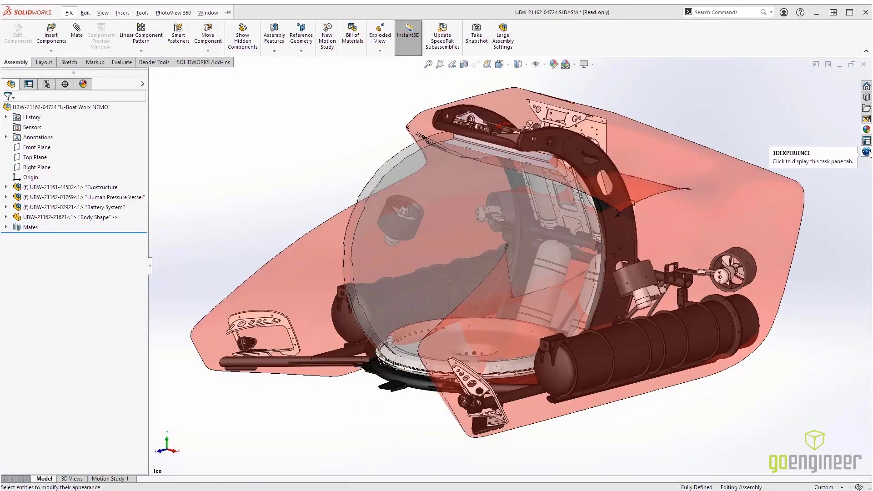
# - Open the Body Shape Assembly from 3DEXPERIENCE search and mark its hatch and propeller areas with blue circles and flow lines
pyautogui.click(866, 151)
pyautogui.click(837, 214)
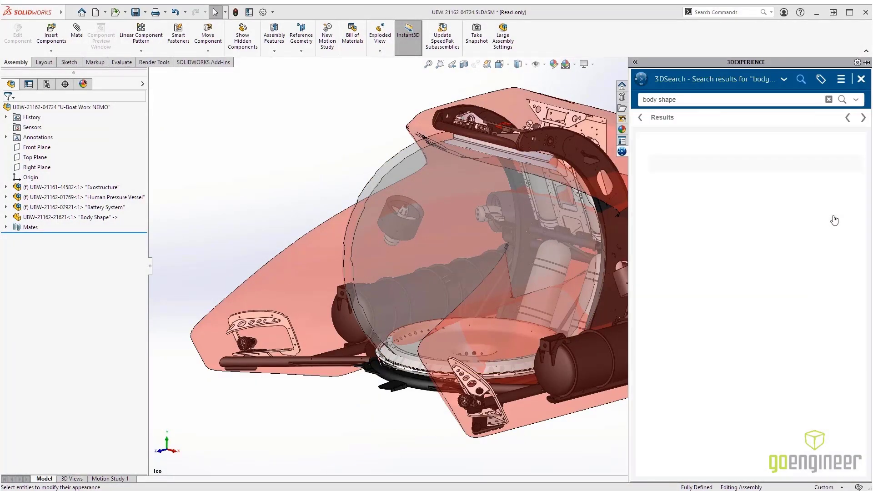
pyautogui.click(635, 61)
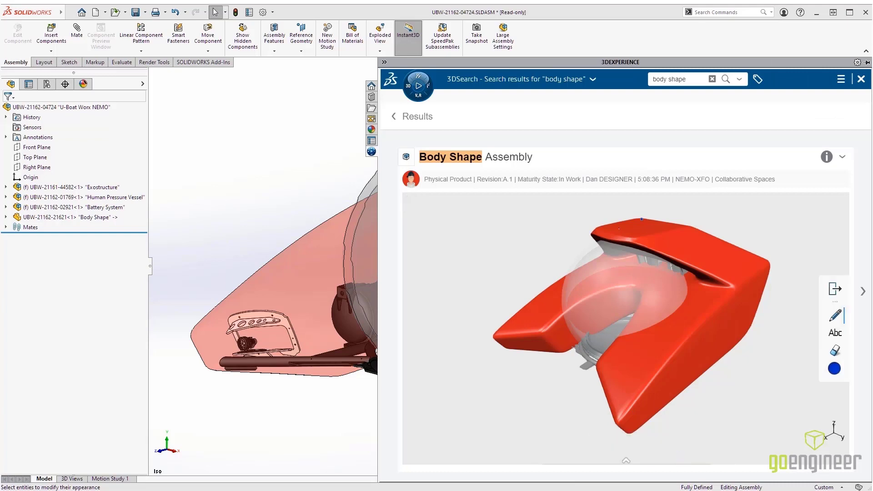
pyautogui.moveTo(733, 288); pyautogui.dragTo(727, 291)
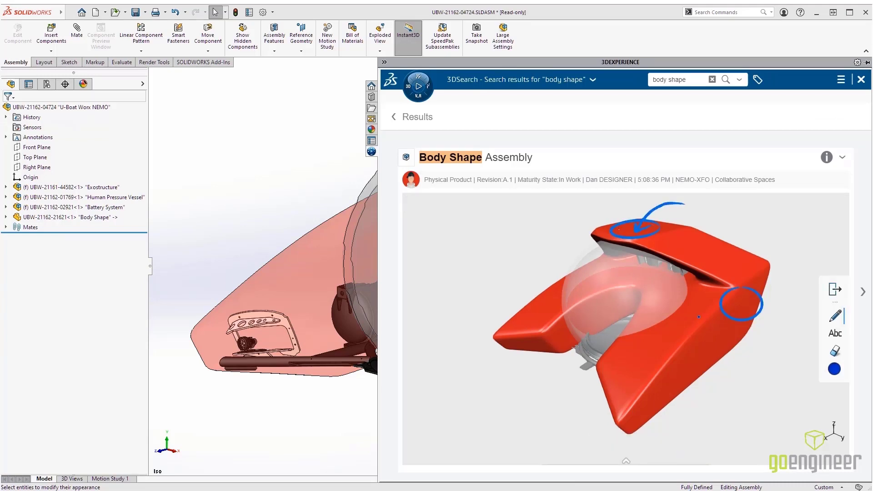
# - Publish the marked-up image to the NEMO Design Team community as an "Assembly Update" post requesting a body update for the propellers and hatch
pyautogui.click(626, 461)
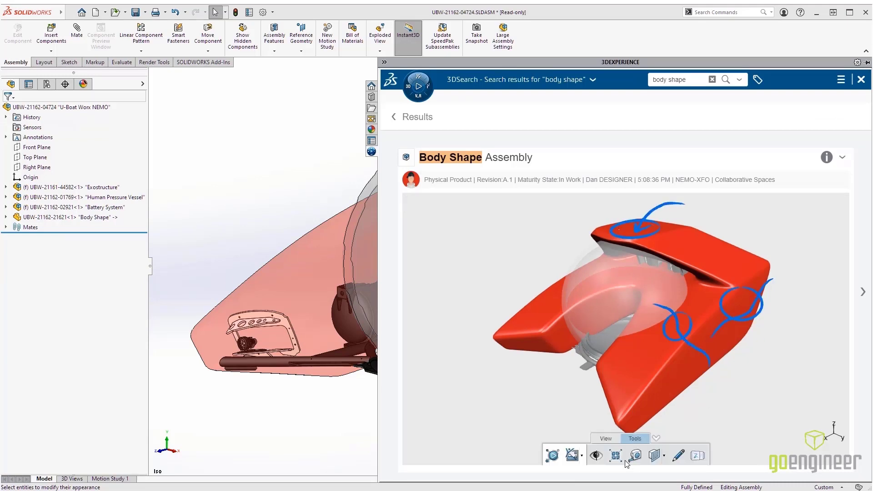
pyautogui.click(572, 456)
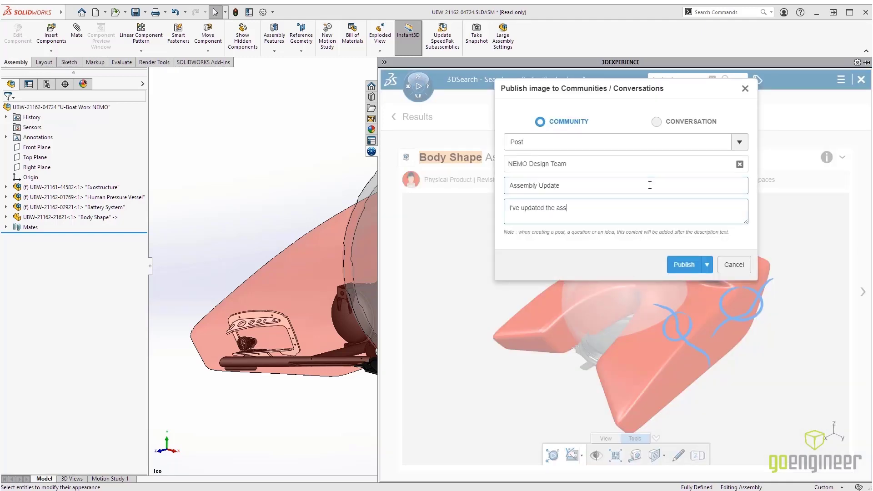
pyautogui.click(693, 266)
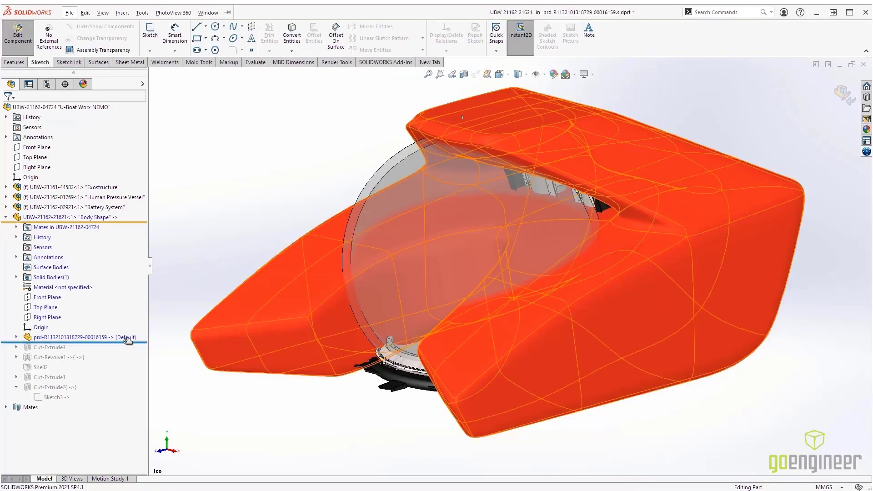
# - Roll the in-context Body Shape part forward through its cut and shell features to the end of Cut-Extrude2
pyautogui.moveTo(128, 339); pyautogui.dragTo(122, 403)
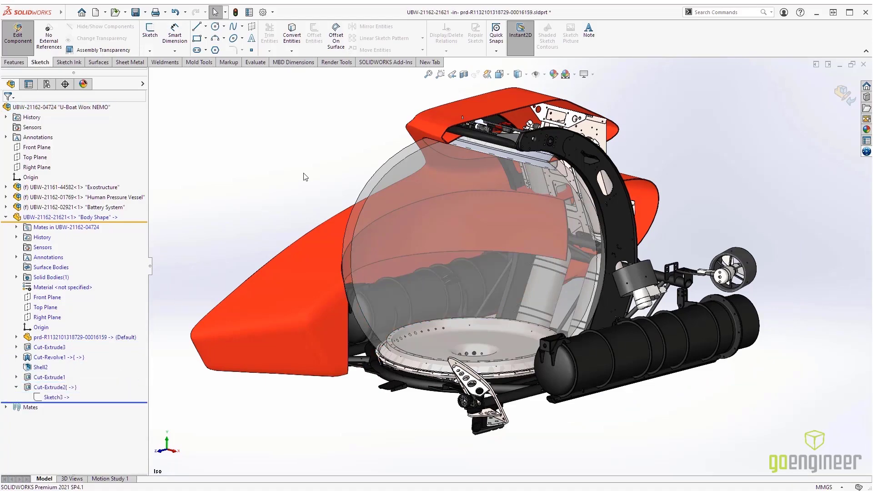
pyautogui.moveTo(363, 161); pyautogui.dragTo(1, 136, button='middle')
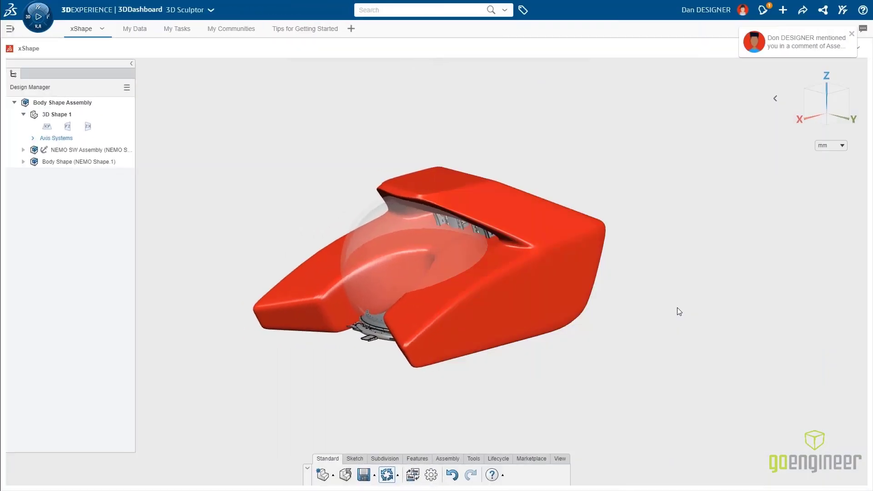
# - In 3DDashboard, open the mention on the Assembly Update post, reply "On it!", and return to xShape
pyautogui.click(781, 44)
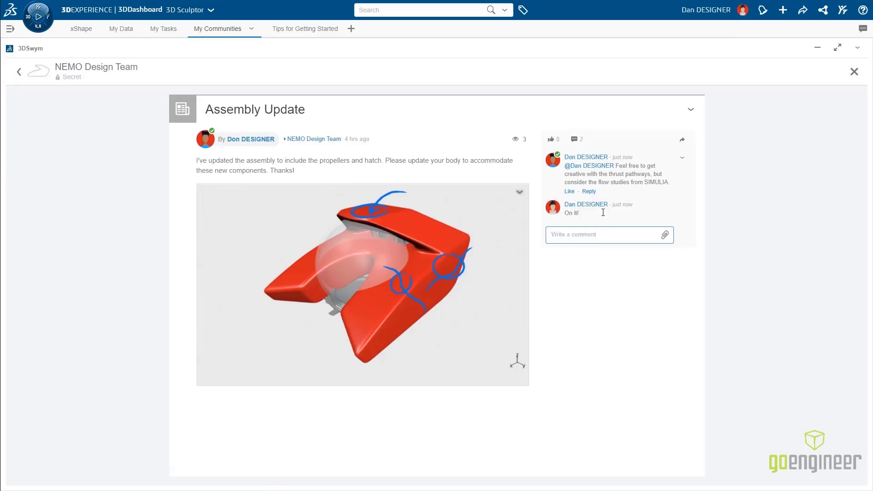
pyautogui.click(90, 34)
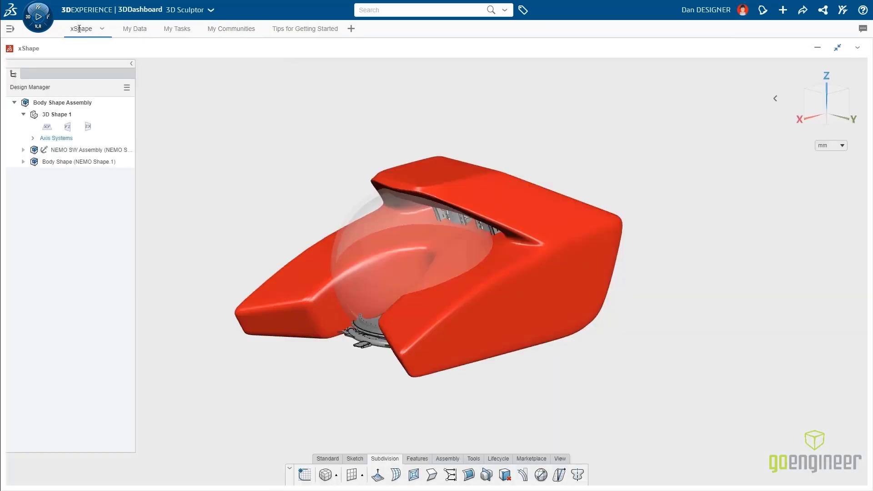
# - Refresh the NEMO SW Assembly to load its new components, and hide the Body Shape
pyautogui.click(111, 150)
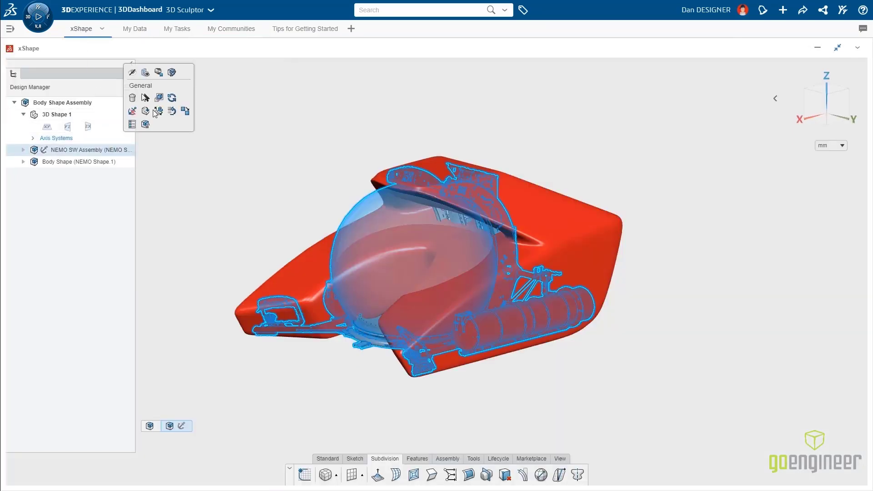
pyautogui.click(171, 98)
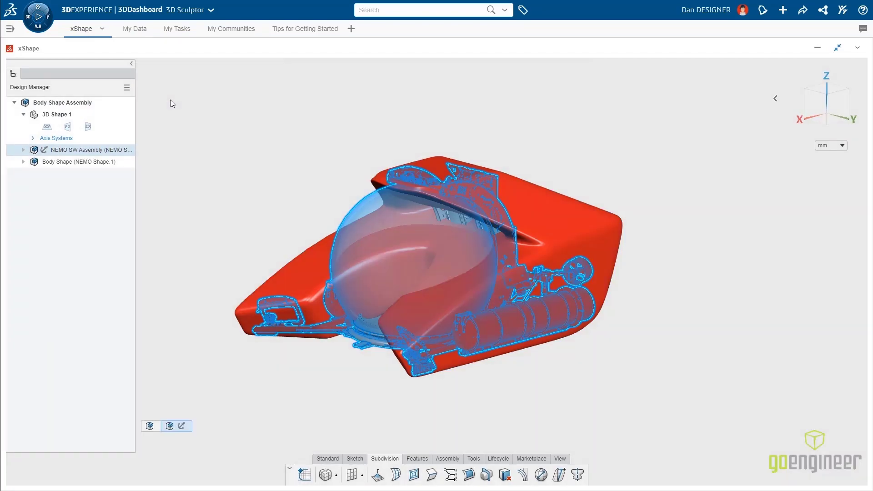
pyautogui.click(108, 161)
pyautogui.click(128, 127)
pyautogui.click(23, 149)
pyautogui.click(41, 209)
pyautogui.click(42, 339)
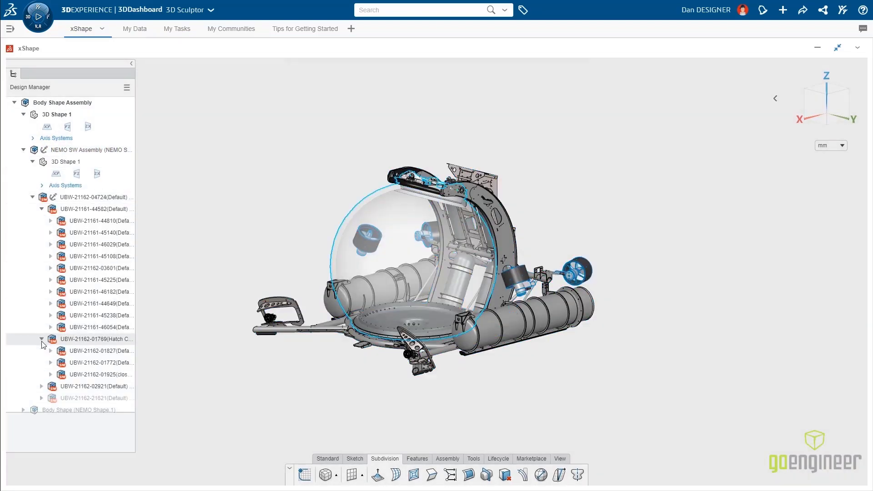
pyautogui.click(23, 151)
pyautogui.click(36, 162)
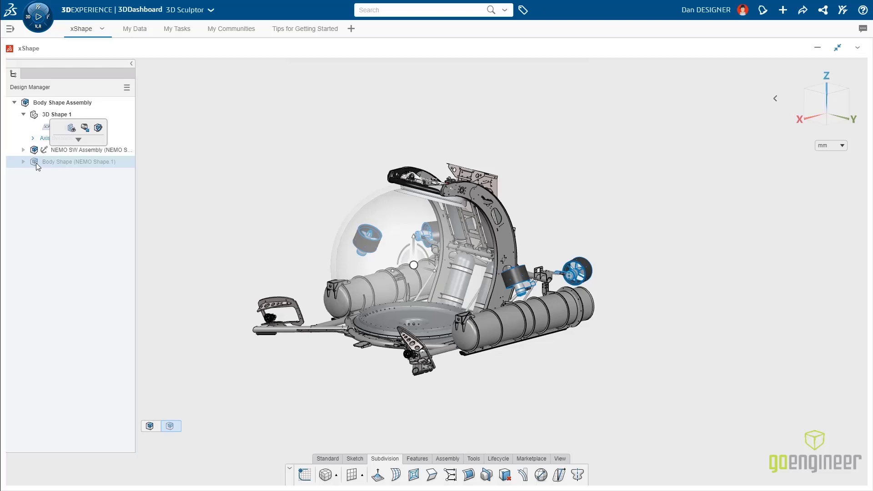
pyautogui.click(57, 127)
# - Activate the Body Shape product and insert an ordered geometrical set named Reference Sketches in its 3D shape
pyautogui.doubleClick(72, 161)
pyautogui.click(74, 175)
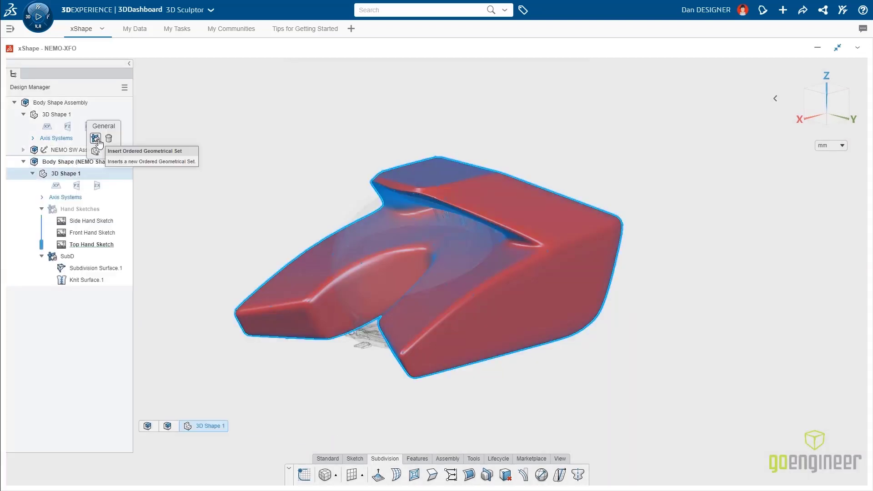
pyautogui.click(96, 139)
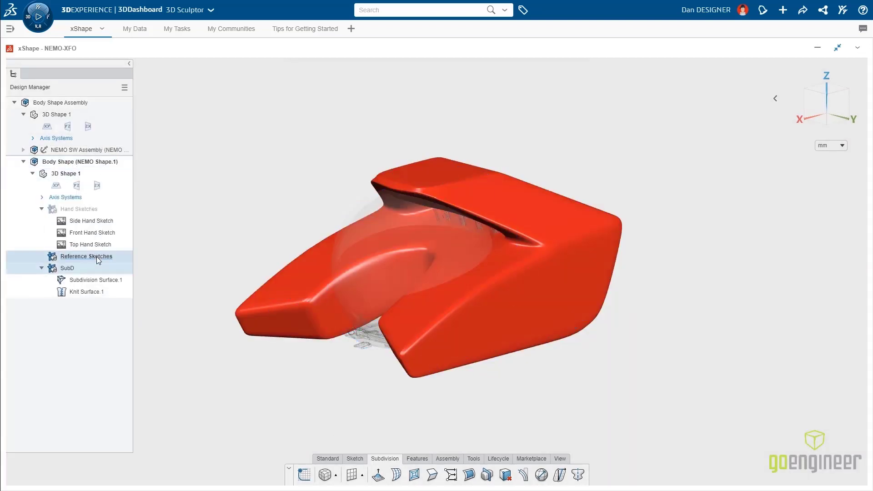
# - Hide the SubD set and create a reference sketch from the edges of the hatch's mounting ring
pyautogui.click(71, 271)
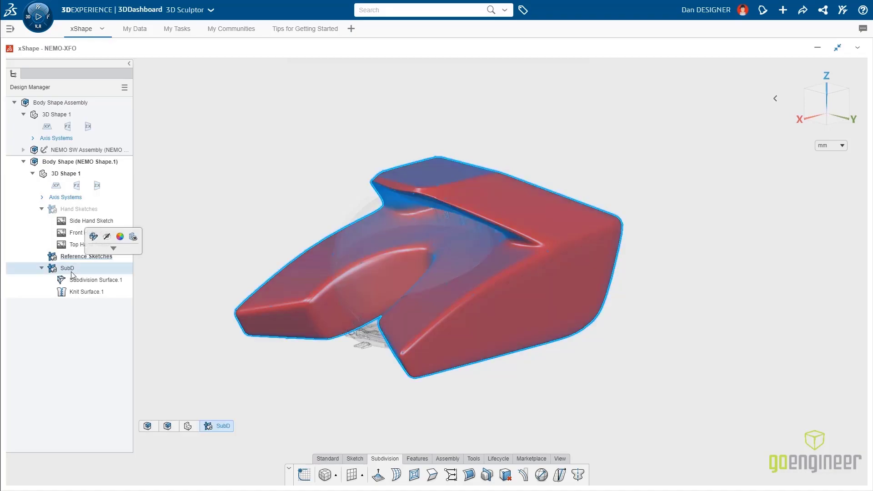
pyautogui.click(107, 237)
pyautogui.scroll(5, 433, 192)
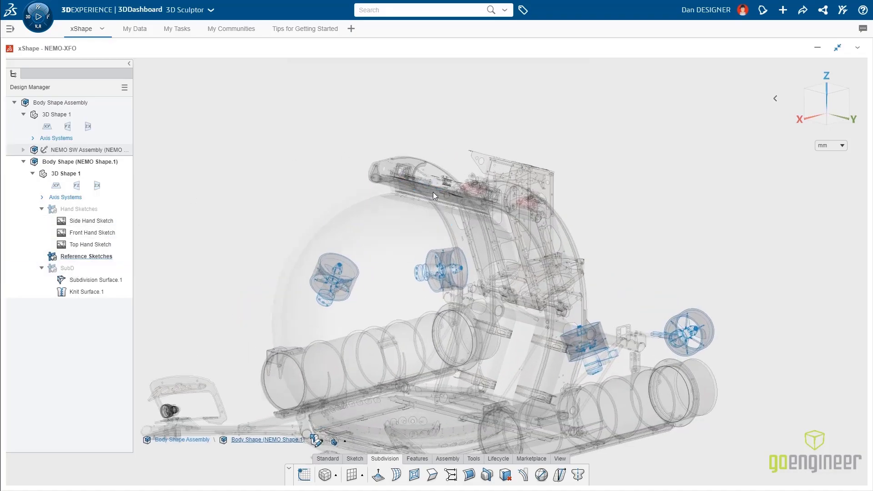
pyautogui.moveTo(449, 190); pyautogui.dragTo(430, 230, button='middle')
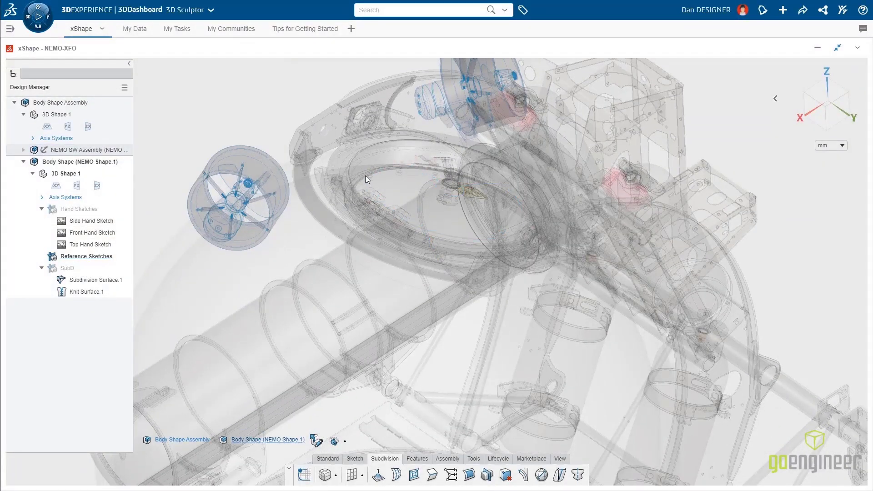
pyautogui.click(334, 162)
pyautogui.click(357, 129)
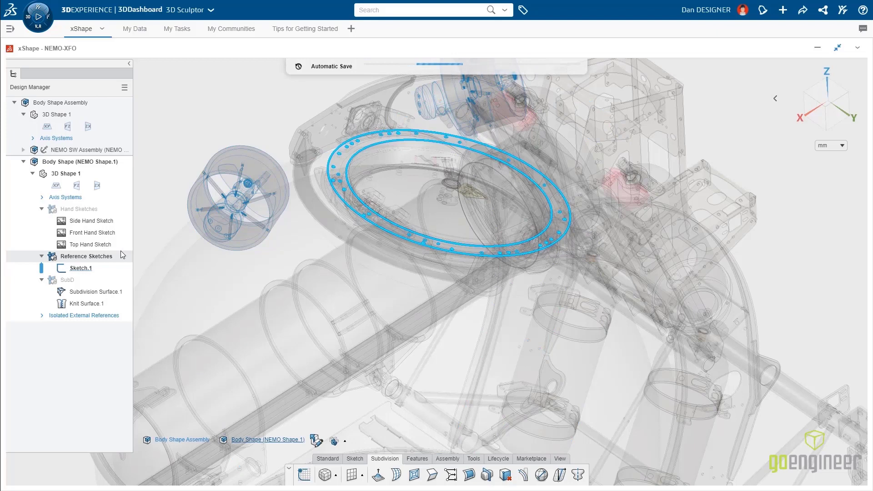
# - Show the SubD set again and inset the centre roof faces over the hatch in its subdivision surface
pyautogui.click(66, 280)
pyautogui.click(99, 244)
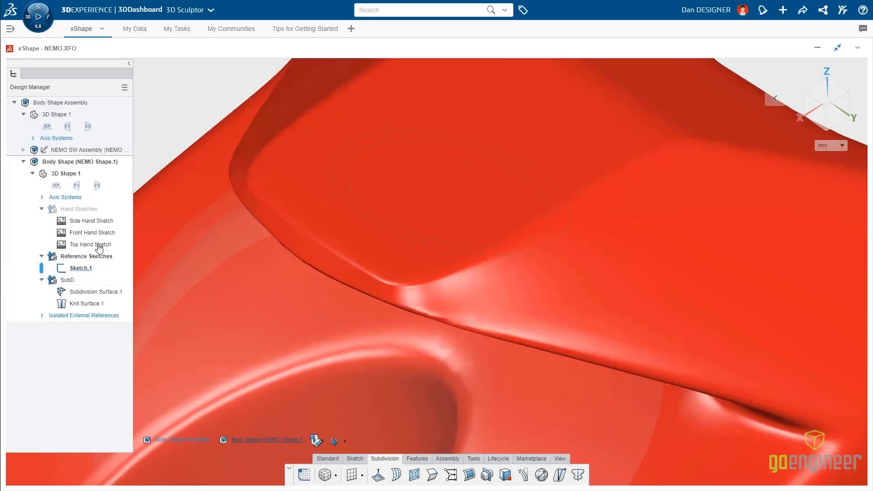
pyautogui.moveTo(476, 188); pyautogui.dragTo(487, 290, button='middle')
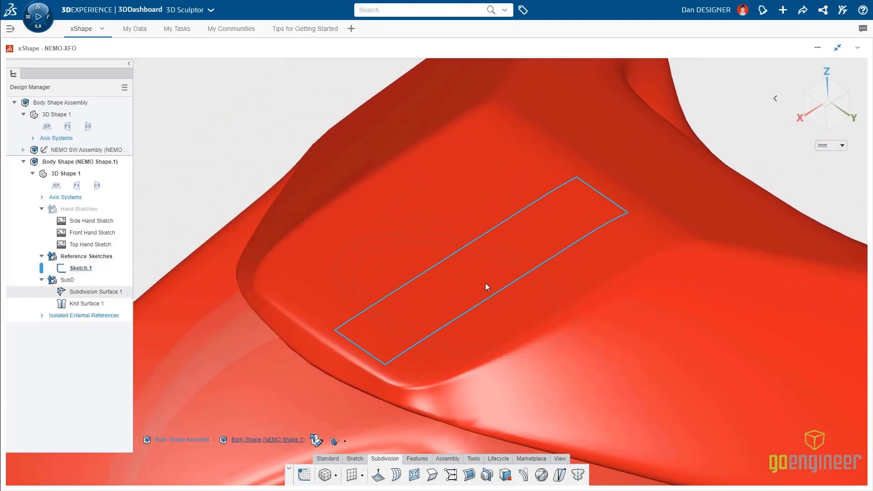
pyautogui.doubleClick(483, 279)
pyautogui.click(483, 278)
pyautogui.keyDown('ctrl'); pyautogui.click(510, 305); pyautogui.keyUp('ctrl')
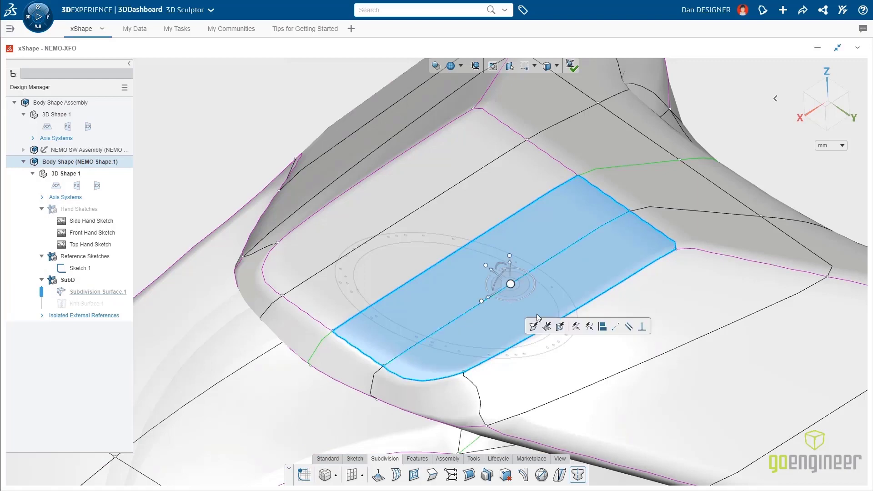
pyautogui.click(560, 328)
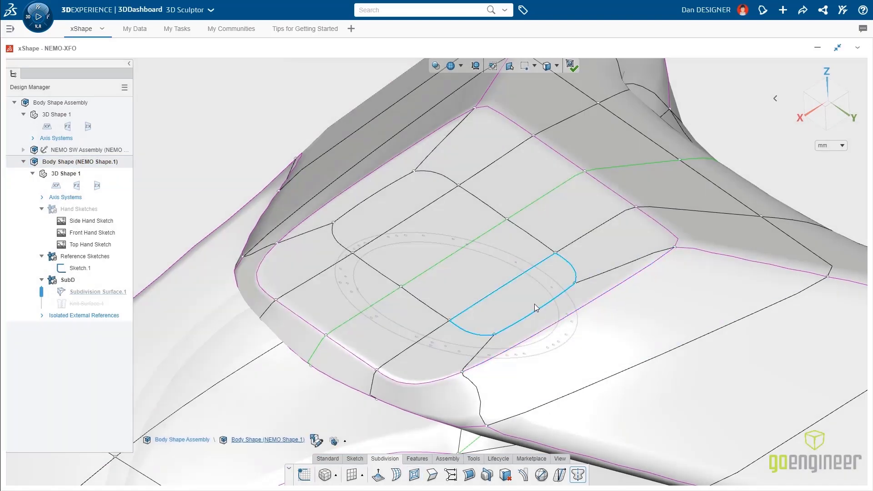
# - Crease the outline of the inset roof faces
pyautogui.click(535, 304)
pyautogui.keyDown('shift'); pyautogui.click(412, 210); pyautogui.keyUp('shift')
pyautogui.click(434, 187)
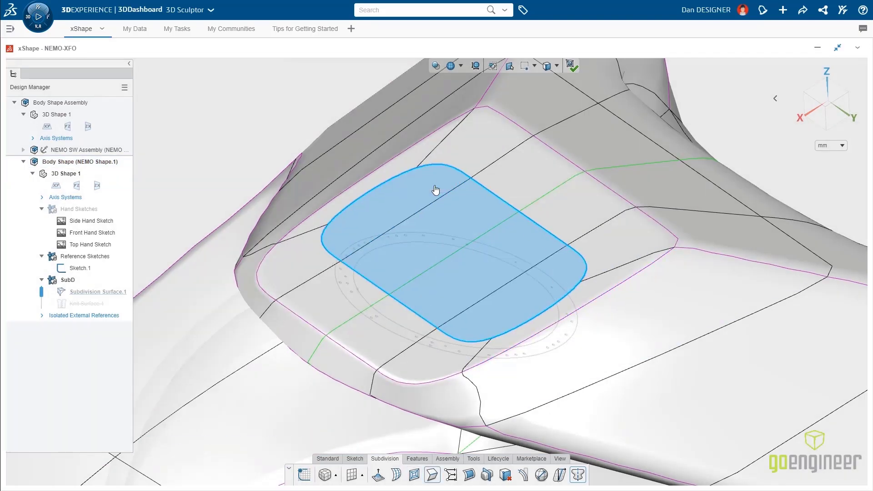
# - Align the complete edge loop around the inset faces to the outer circle of the hatch reference sketch
pyautogui.doubleClick(449, 174)
pyautogui.keyDown('ctrl'); pyautogui.doubleClick(363, 277); pyautogui.keyUp('ctrl')
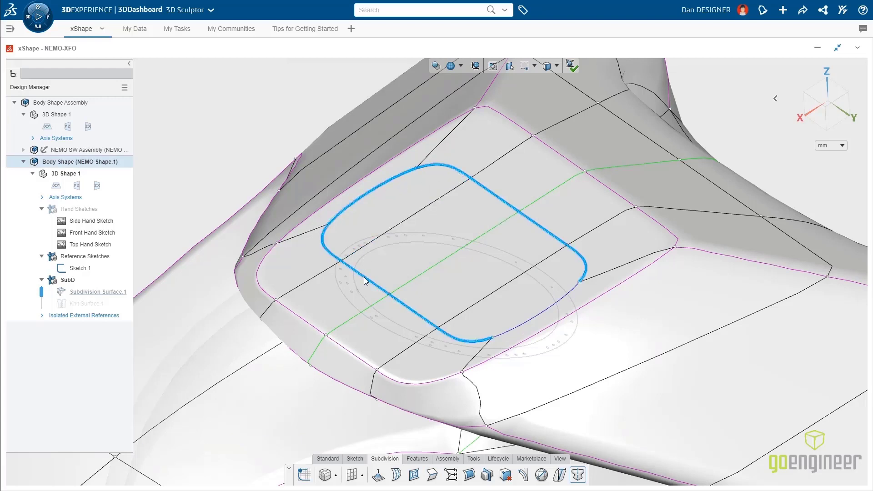
pyautogui.keyDown('ctrl'); pyautogui.click(523, 324); pyautogui.keyUp('ctrl')
pyautogui.keyDown('ctrl'); pyautogui.click(488, 245); pyautogui.keyUp('ctrl')
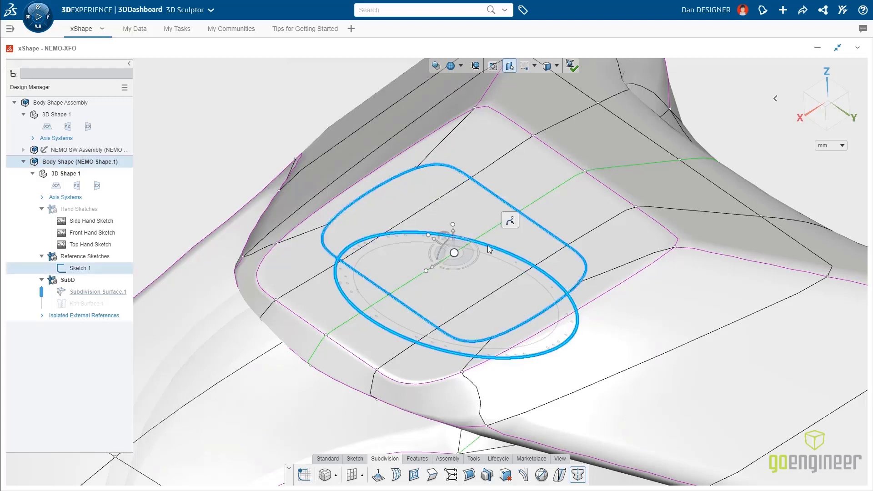
pyautogui.click(509, 221)
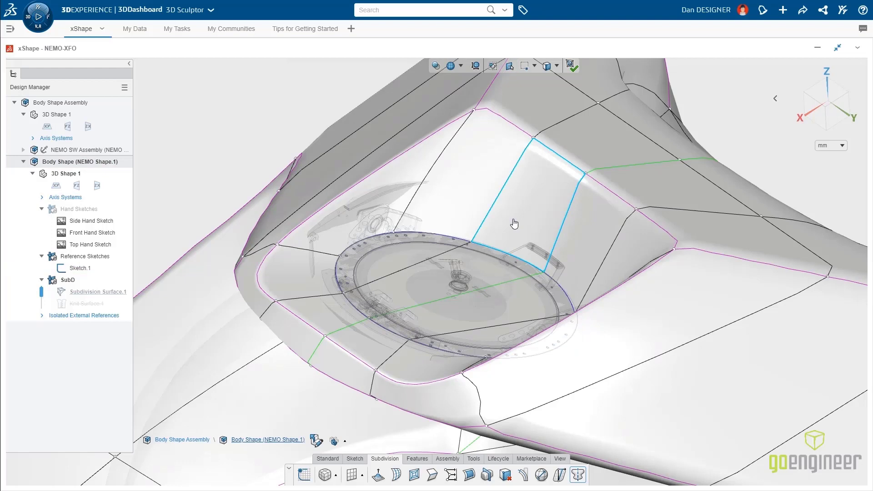
# - Display only the control cage, straighten the row of points along the roof's lower front edge, and move them forward
pyautogui.click(461, 66)
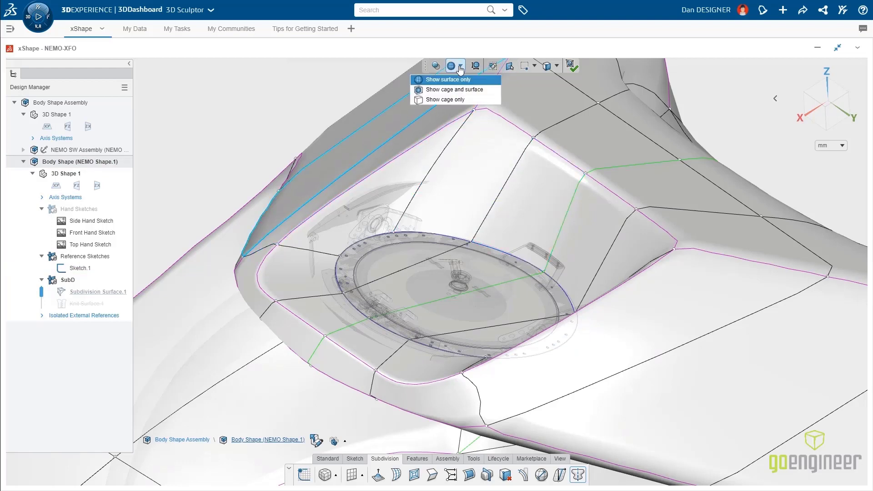
pyautogui.click(468, 100)
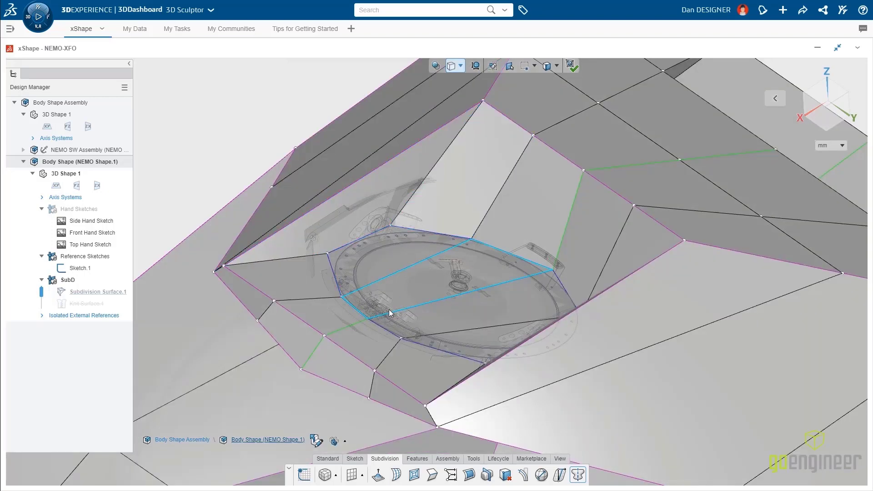
pyautogui.moveTo(389, 309); pyautogui.dragTo(447, 230, button='middle')
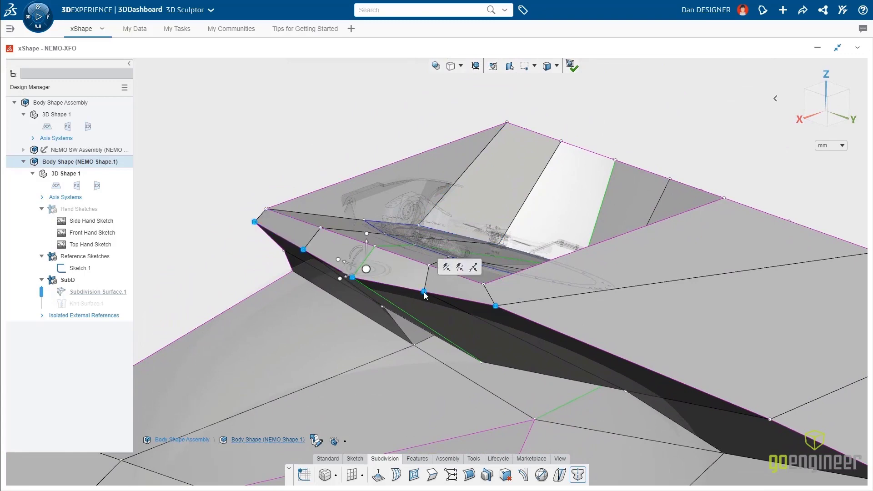
pyautogui.click(473, 269)
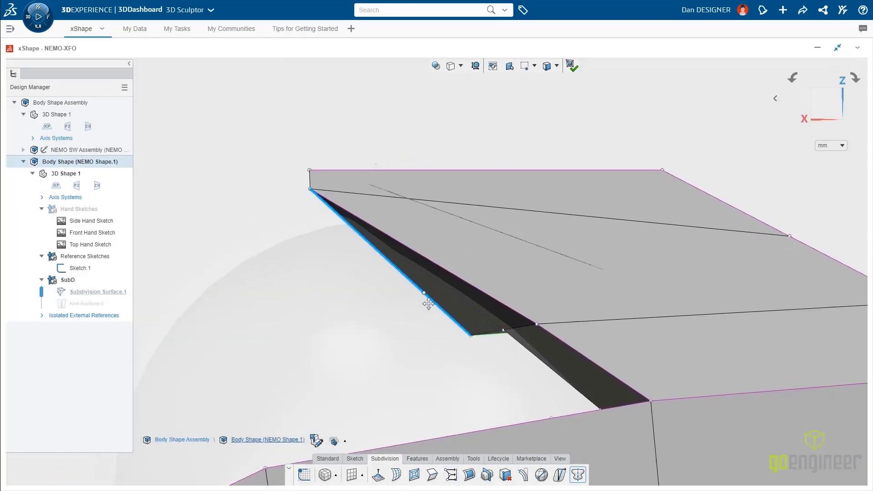
pyautogui.keyDown('ctrl'); pyautogui.moveTo(428, 303); pyautogui.dragTo(444, 278, button='middle'); pyautogui.keyUp('ctrl')
pyautogui.moveTo(340, 157); pyautogui.dragTo(285, 158)
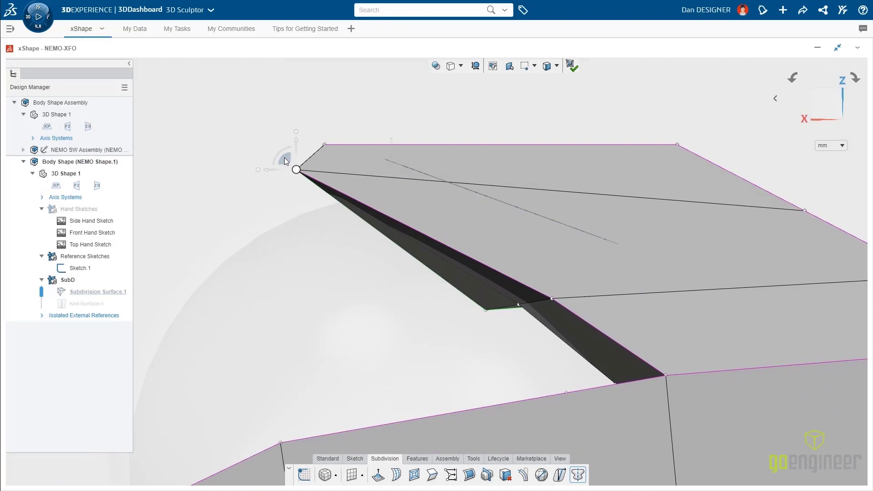
# - Select the connected faces beneath the front roof overhang and align them to a common flat plane
pyautogui.click(563, 335)
pyautogui.moveTo(564, 335); pyautogui.dragTo(547, 317, button='middle')
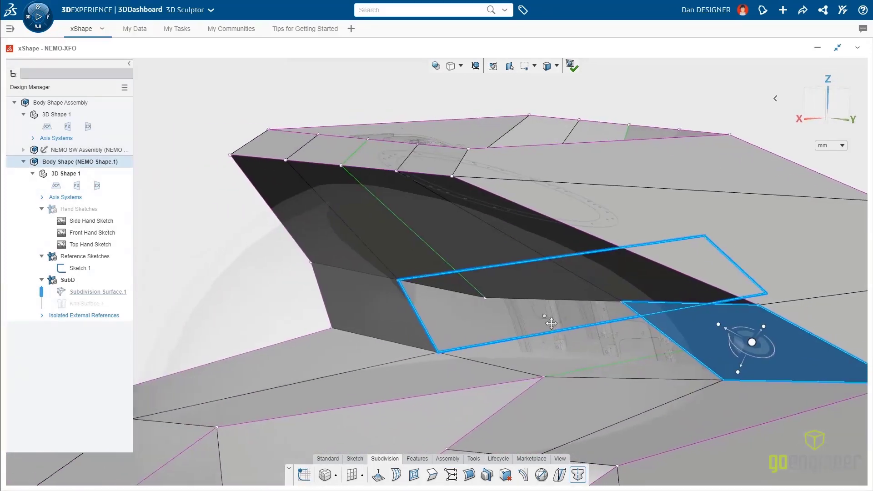
pyautogui.keyDown('ctrl'); pyautogui.click(539, 238); pyautogui.keyUp('ctrl')
pyautogui.keyDown('ctrl'); pyautogui.click(348, 236); pyautogui.keyUp('ctrl')
pyautogui.keyDown('ctrl'); pyautogui.click(368, 288); pyautogui.keyUp('ctrl')
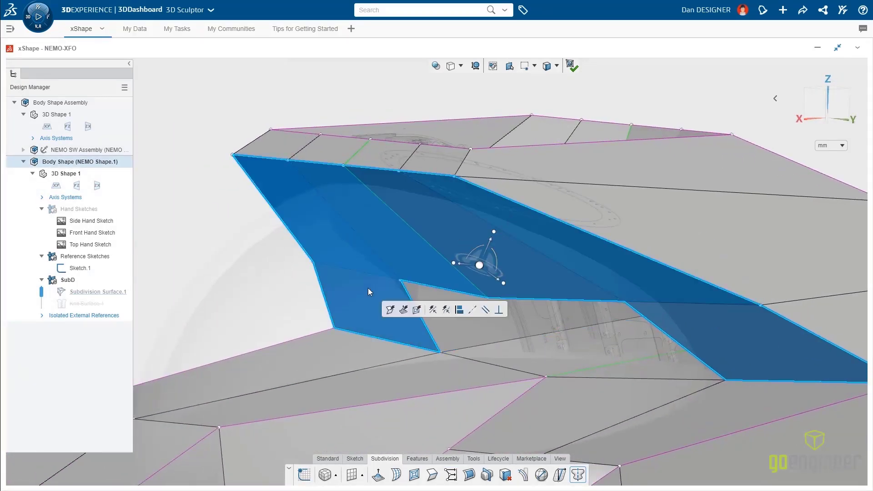
pyautogui.click(460, 313)
pyautogui.moveTo(460, 313); pyautogui.dragTo(382, 295, button='middle')
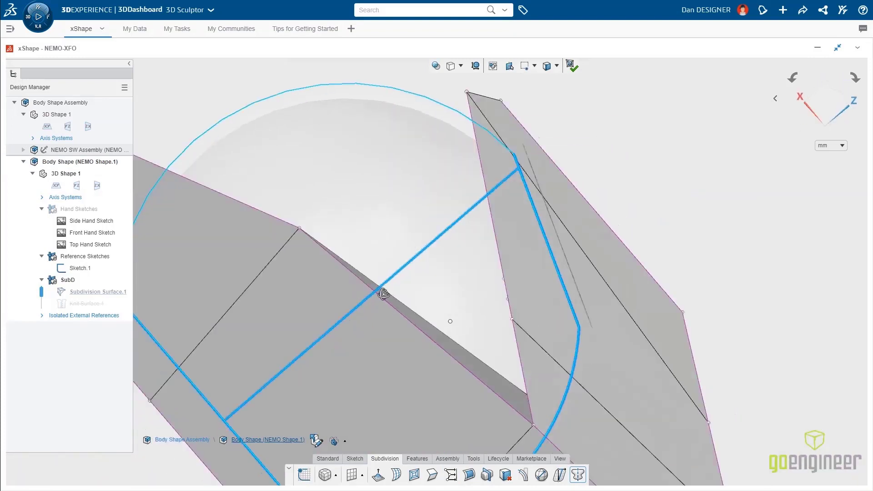
pyautogui.moveTo(518, 80); pyautogui.dragTo(487, 376)
pyautogui.moveTo(486, 376); pyautogui.dragTo(489, 375)
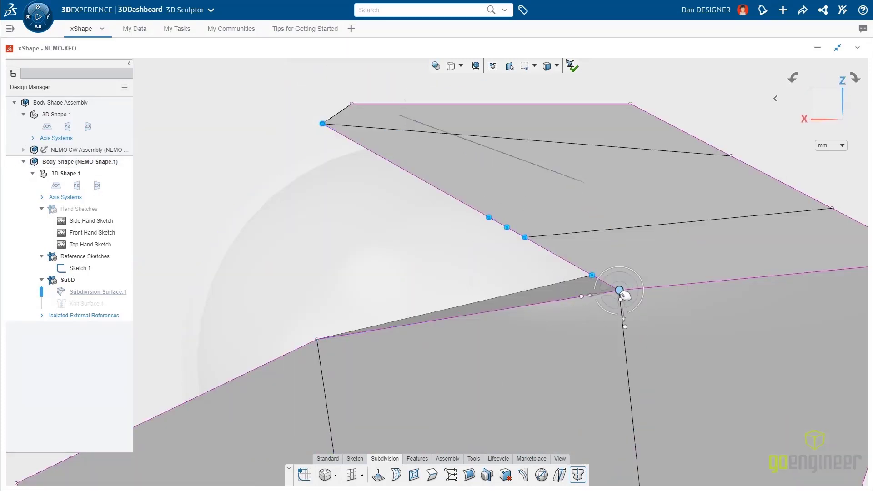
pyautogui.moveTo(616, 269); pyautogui.dragTo(612, 254)
pyautogui.press('Escape')
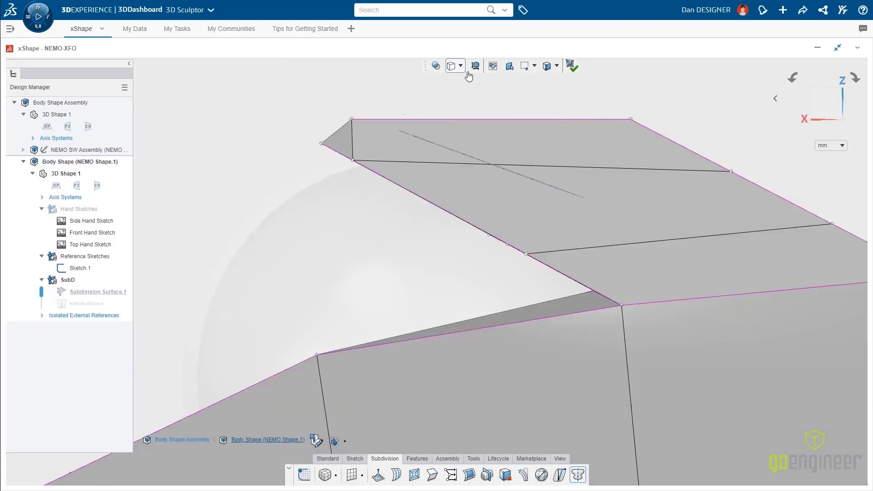
# - Return the display to surface only and finish editing the main body's subdivision surface
pyautogui.click(460, 66)
pyautogui.click(467, 88)
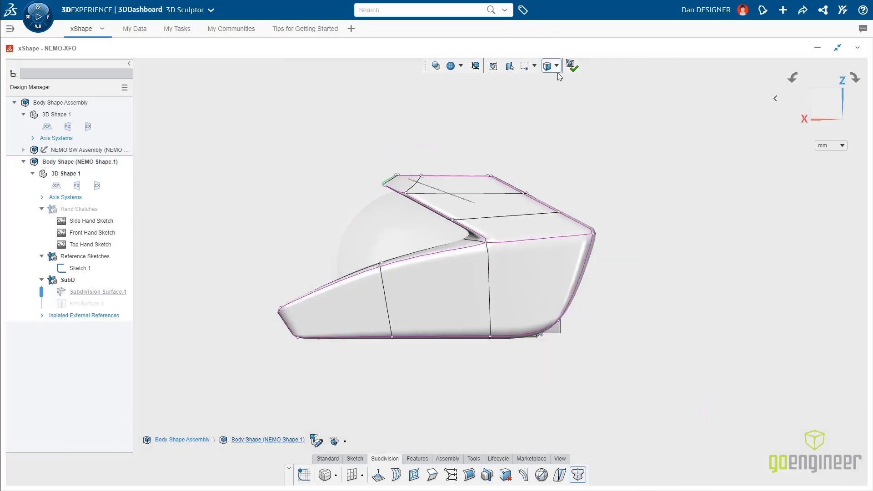
pyautogui.click(572, 68)
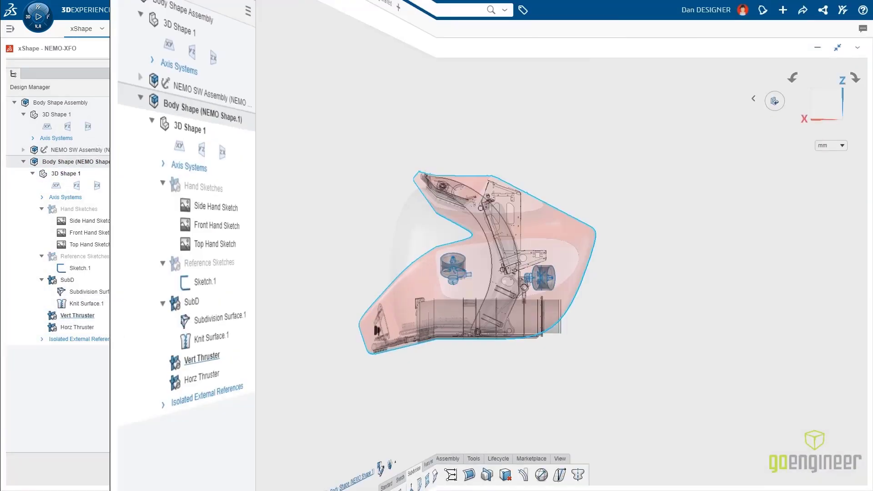
# - Add a cylinder subdivision primitive at scale 100 with creased edges to the Vert Thruster set
pyautogui.click(336, 475)
pyautogui.click(348, 389)
pyautogui.click(164, 149)
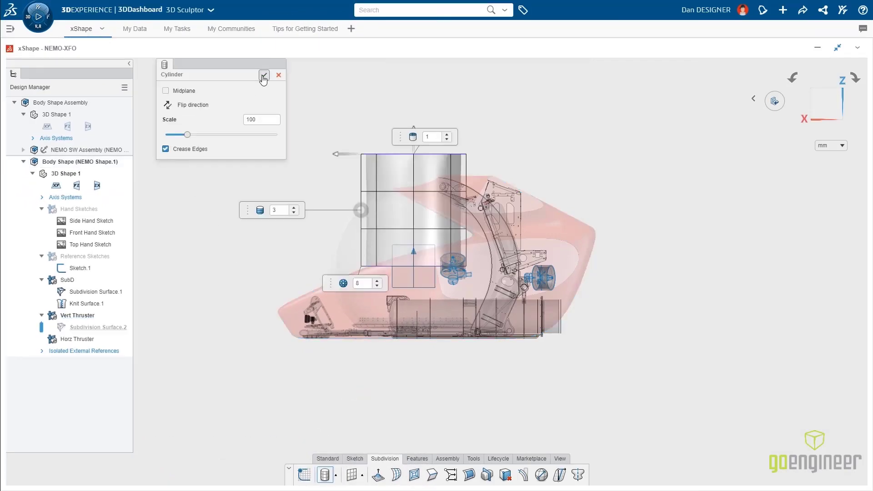
pyautogui.click(263, 78)
# - Scale and position the cylinder around the vertical thruster, and lengthen it downward by moving its lower point rows
pyautogui.moveTo(380, 210); pyautogui.dragTo(417, 227)
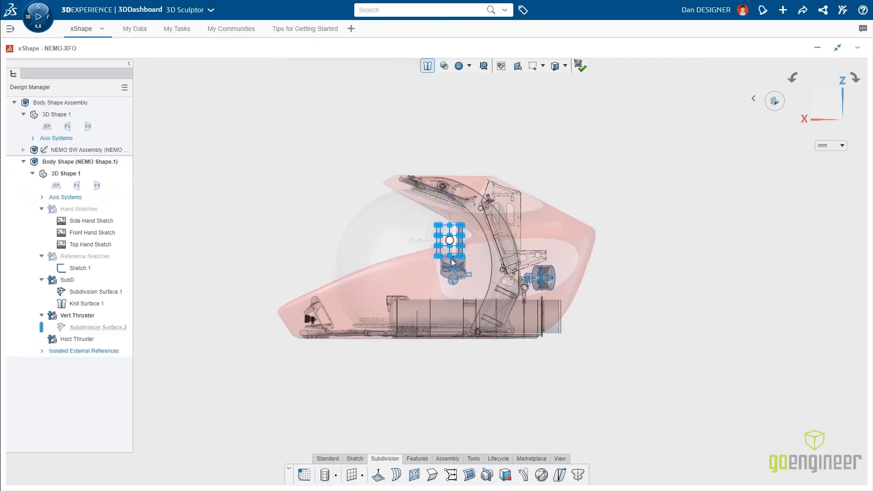
pyautogui.moveTo(451, 258); pyautogui.dragTo(453, 254)
pyautogui.scroll(10, 452, 254)
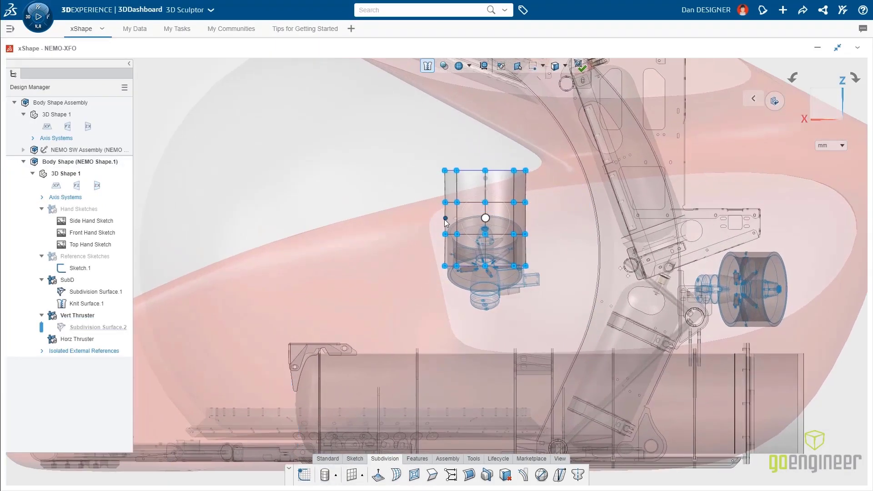
pyautogui.moveTo(563, 186); pyautogui.dragTo(423, 296)
pyautogui.moveTo(485, 205); pyautogui.dragTo(485, 229)
pyautogui.moveTo(584, 251); pyautogui.dragTo(423, 318)
pyautogui.moveTo(486, 253); pyautogui.dragTo(485, 319)
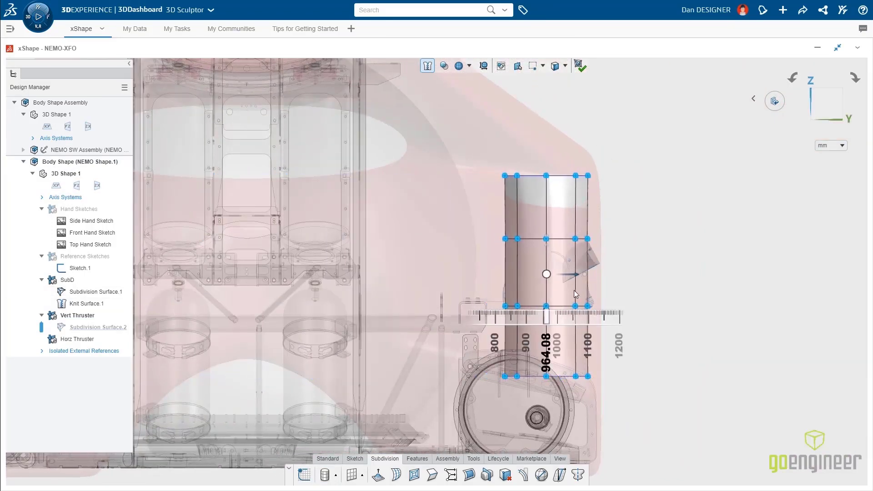
# - Tilt the cylinder along the vertical thruster's axis, bend its lower end out through the hull side, and finish editing it
pyautogui.moveTo(557, 245); pyautogui.dragTo(572, 266)
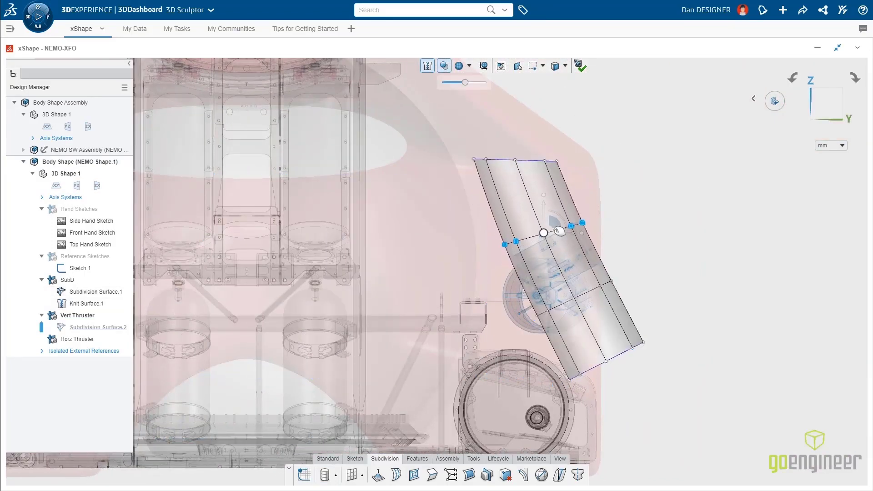
pyautogui.click(591, 364)
pyautogui.moveTo(591, 364); pyautogui.dragTo(656, 353)
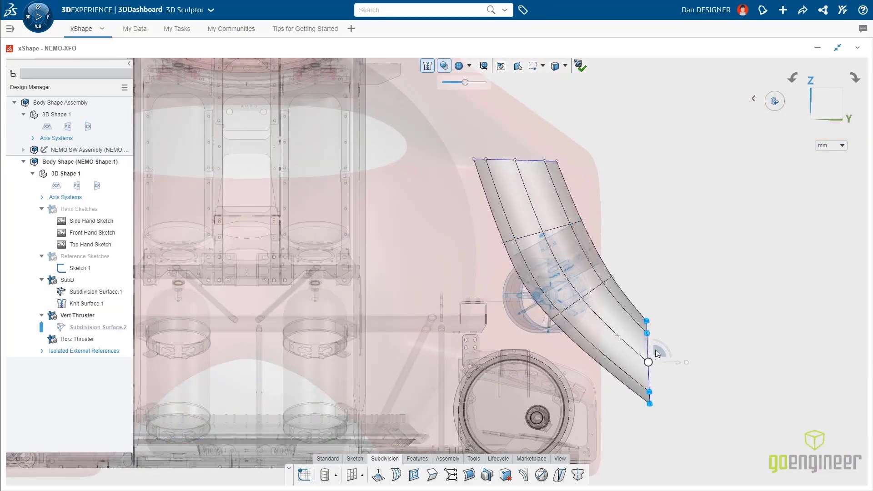
pyautogui.click(579, 66)
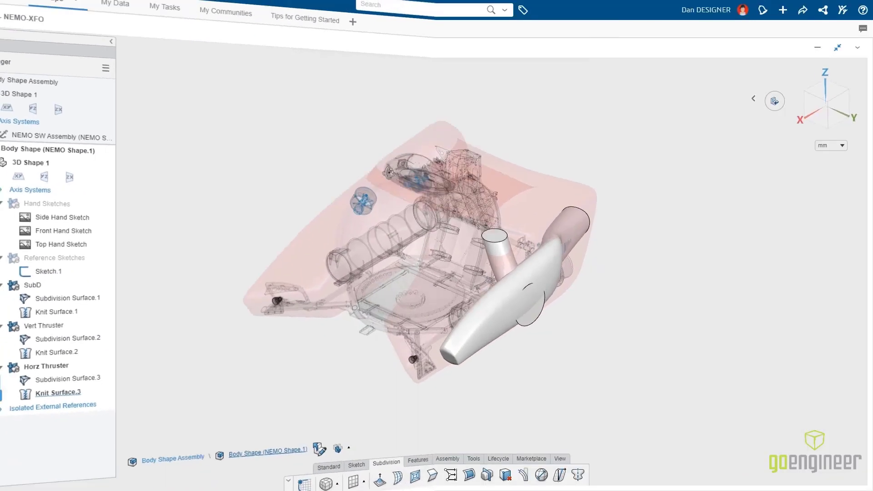
# - Subtract the vertical and horizontal thruster bodies from the main body with the Combine feature
pyautogui.moveTo(355, 245); pyautogui.dragTo(381, 160, button='middle')
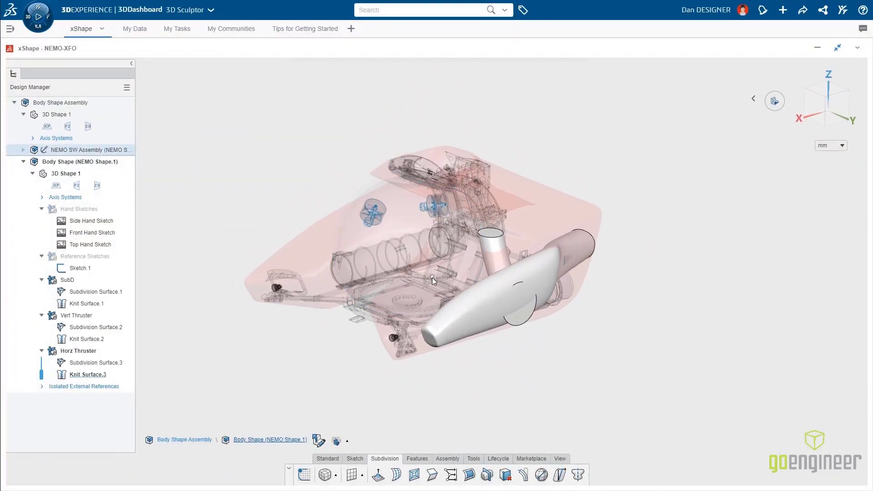
pyautogui.scroll(5, 432, 278)
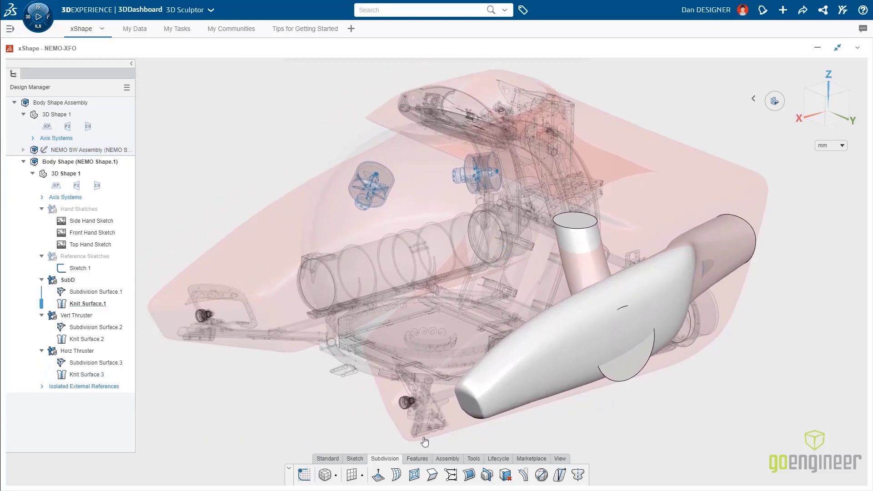
pyautogui.click(416, 459)
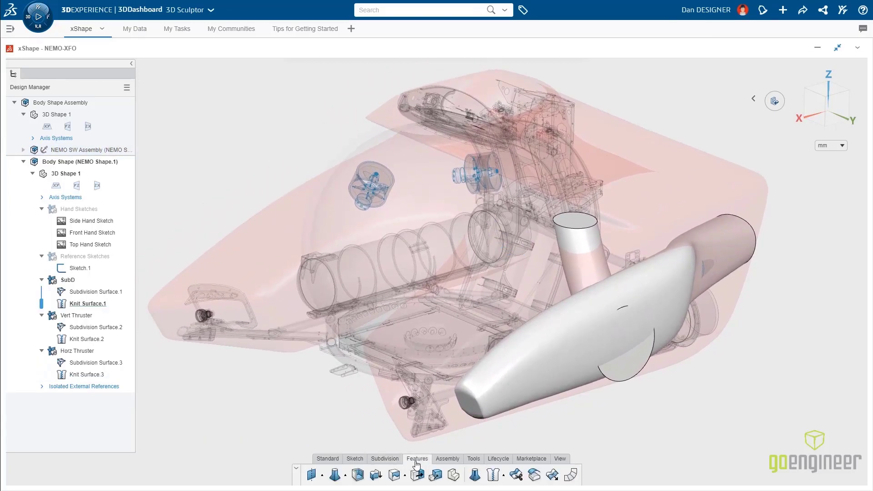
pyautogui.click(413, 459)
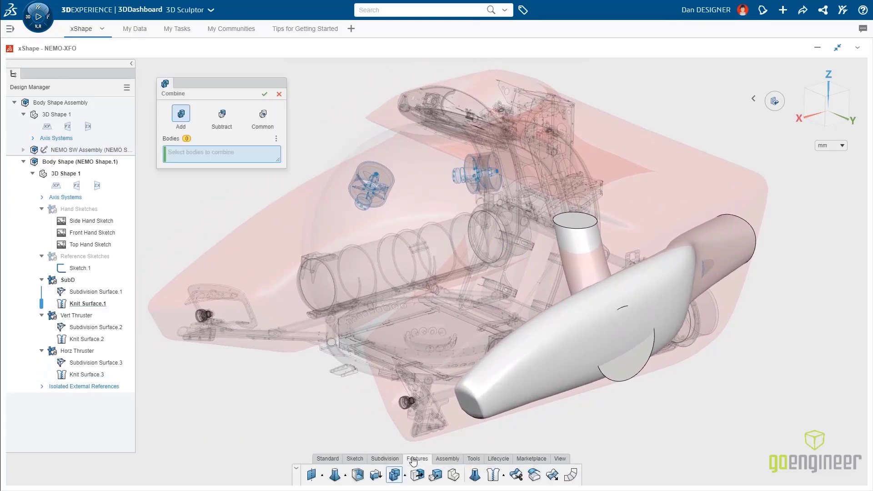
pyautogui.click(222, 114)
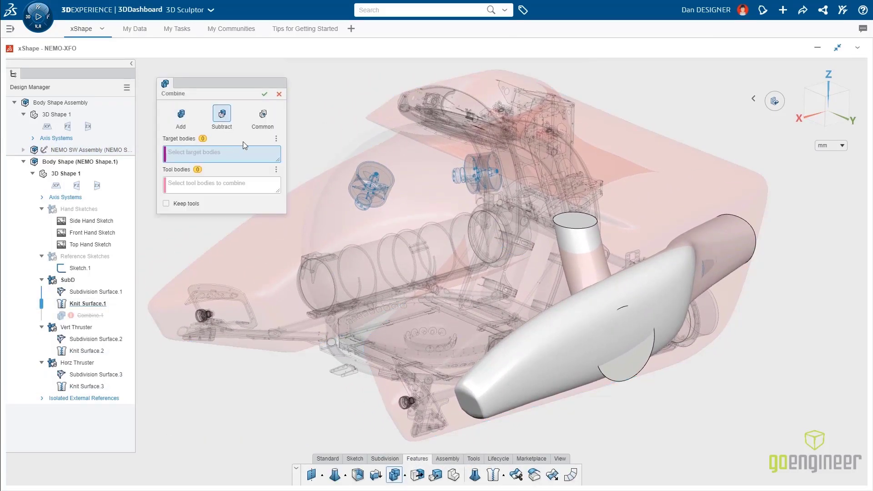
pyautogui.click(297, 199)
pyautogui.click(267, 187)
pyautogui.click(584, 251)
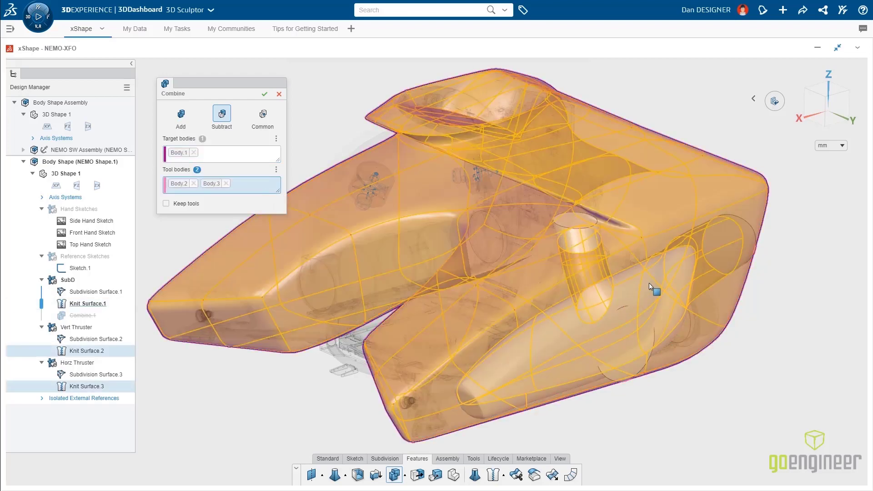
pyautogui.click(264, 95)
pyautogui.moveTo(566, 317); pyautogui.dragTo(645, 348, button='middle')
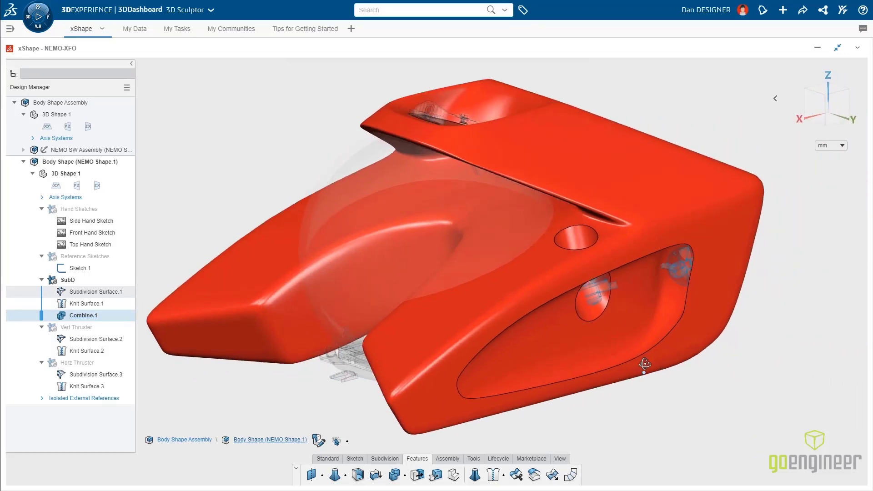
# - Make the SubD body see-through and show the Vert Thruster and Horz Thruster sets
pyautogui.click(68, 280)
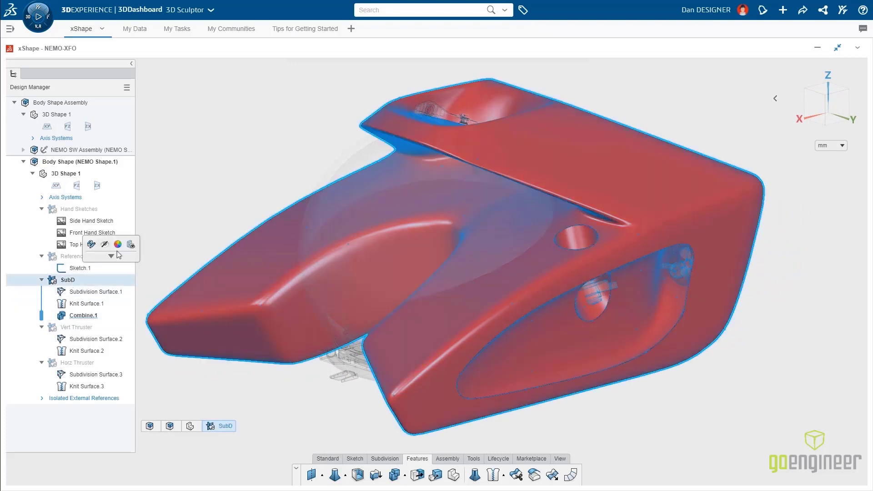
pyautogui.click(131, 245)
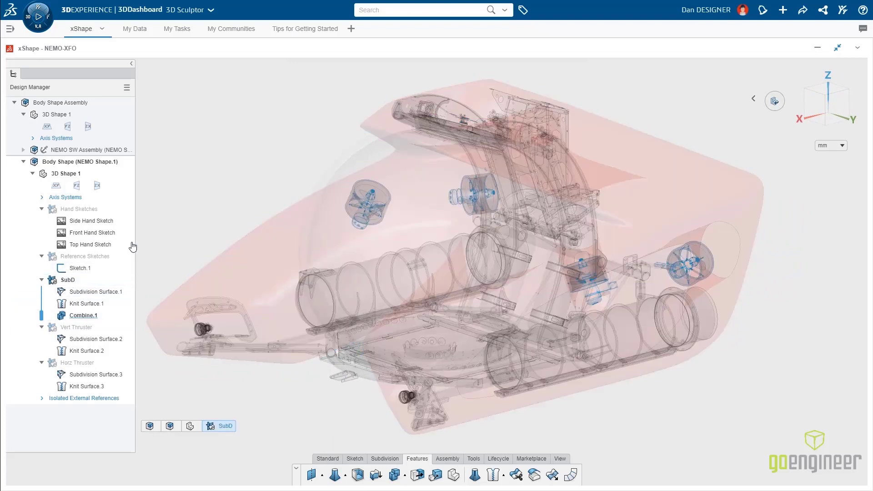
pyautogui.click(88, 327)
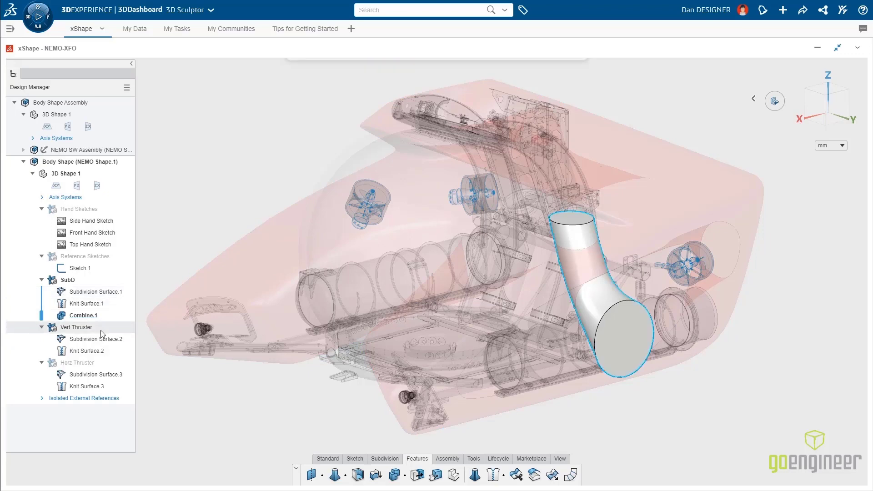
pyautogui.click(87, 363)
# - Reopen the vertical thruster's subdivision surface from the front and move its two lower point rows further outward and down
pyautogui.hotkey('ctrl', '1')
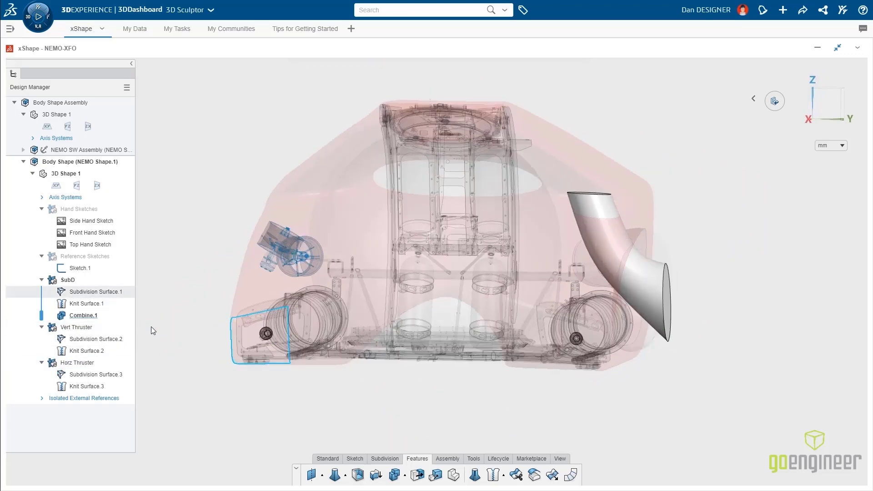
pyautogui.keyDown('shift'); pyautogui.moveTo(691, 323); pyautogui.dragTo(721, 258, button='middle'); pyautogui.keyUp('shift')
pyautogui.keyDown('ctrl'); pyautogui.moveTo(721, 258); pyautogui.dragTo(539, 271, button='middle'); pyautogui.keyUp('ctrl')
pyautogui.doubleClick(592, 291)
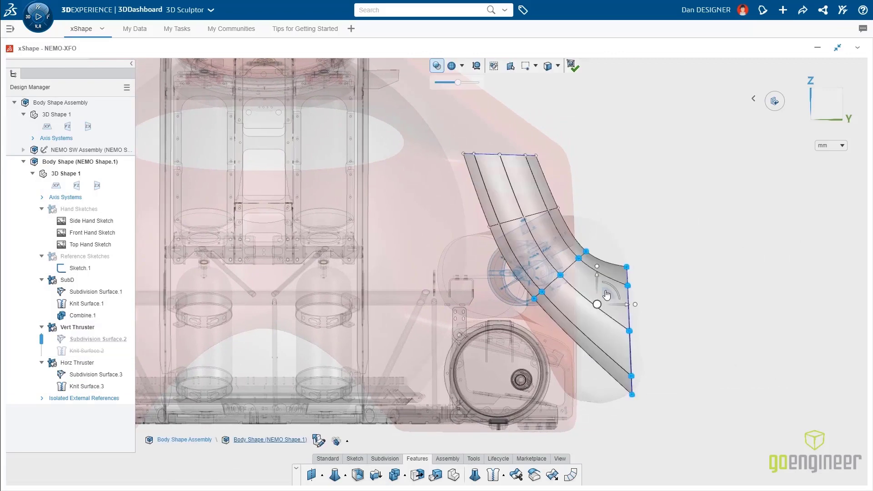
pyautogui.moveTo(607, 295); pyautogui.dragTo(642, 389)
pyautogui.keyDown('ctrl'); pyautogui.moveTo(704, 422); pyautogui.dragTo(703, 397, button='middle'); pyautogui.keyUp('ctrl')
pyautogui.keyDown('ctrl'); pyautogui.moveTo(703, 398); pyautogui.dragTo(697, 364, button='middle'); pyautogui.keyUp('ctrl')
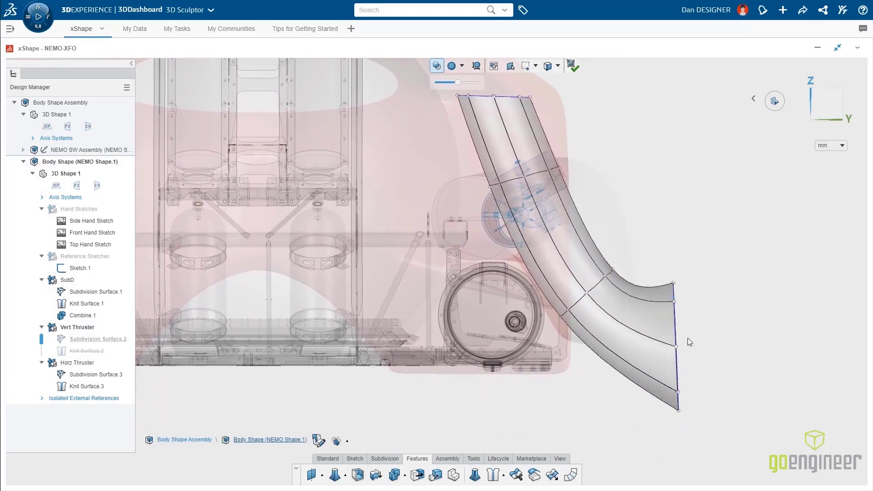
# - Check the reshaped vertical duct against the horizontal thruster body from the side and front, and finish editing it
pyautogui.click(70, 365)
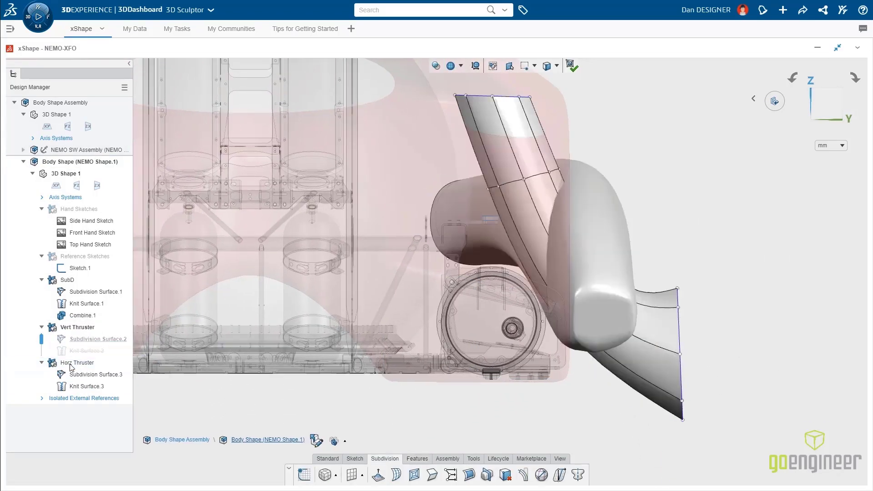
pyautogui.click(808, 104)
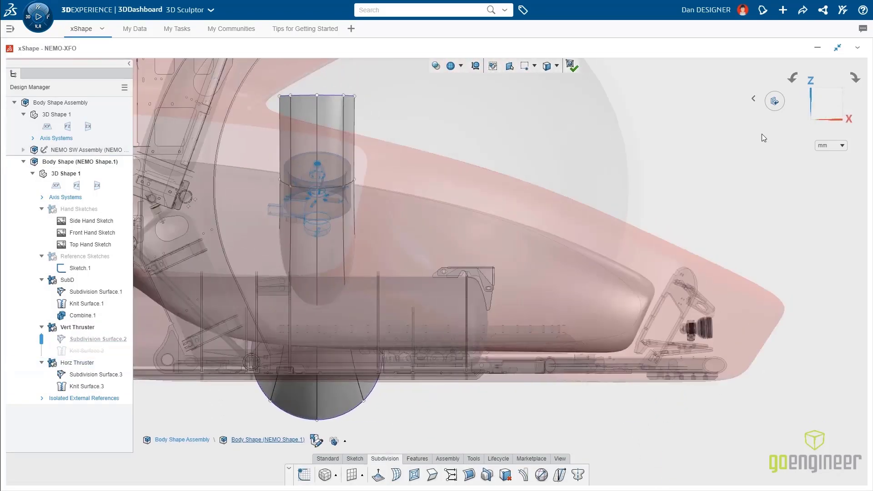
pyautogui.hotkey('ctrl', '4')
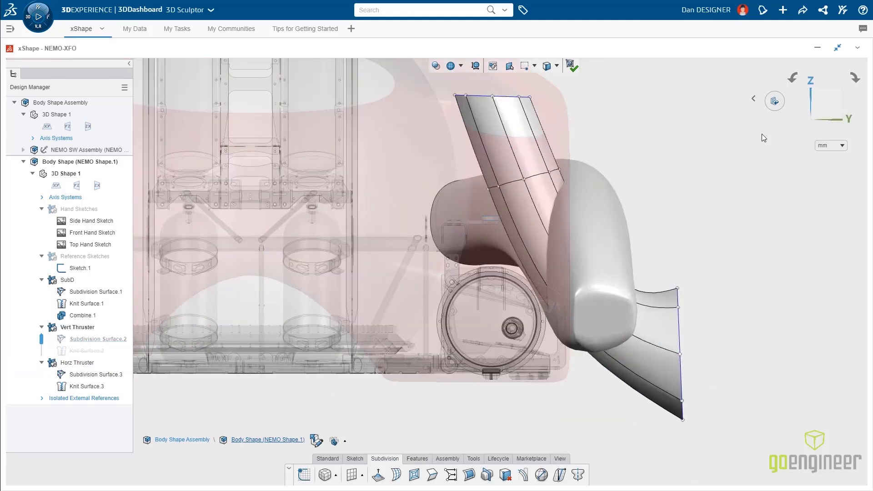
pyautogui.click(571, 67)
pyautogui.moveTo(668, 156); pyautogui.dragTo(652, 218, button='middle')
pyautogui.keyDown('ctrl'); pyautogui.moveTo(584, 234); pyautogui.dragTo(611, 304, button='middle'); pyautogui.keyUp('ctrl')
pyautogui.keyDown('ctrl'); pyautogui.moveTo(512, 280); pyautogui.dragTo(491, 339, button='middle'); pyautogui.keyUp('ctrl')
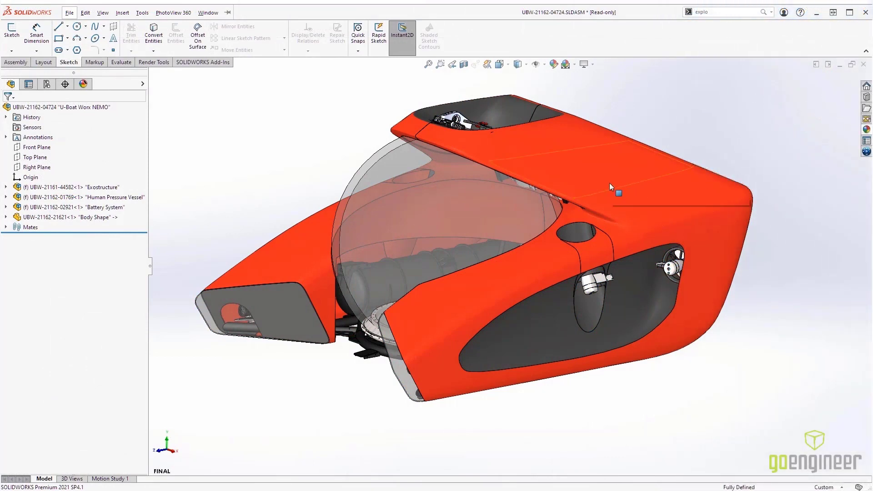
# - In the SOLIDWORKS assembly, open the Body Shape part and explode it with its Exploded View1
pyautogui.click(610, 186)
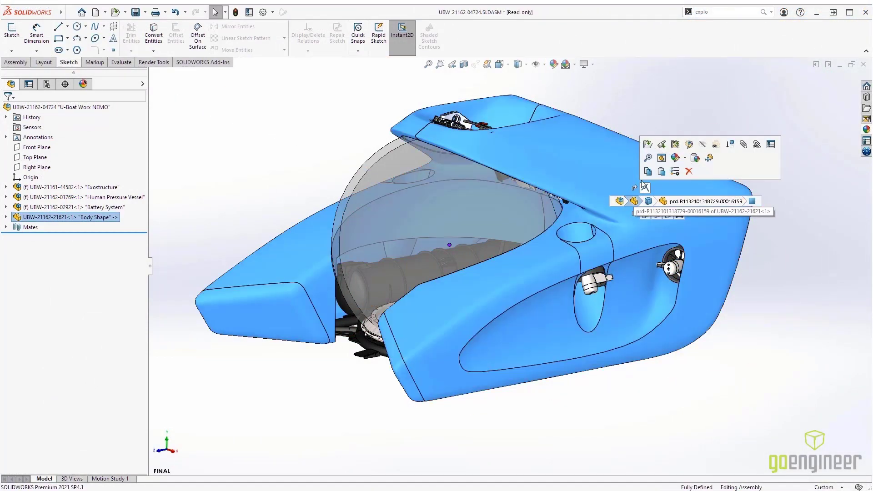
pyautogui.click(648, 144)
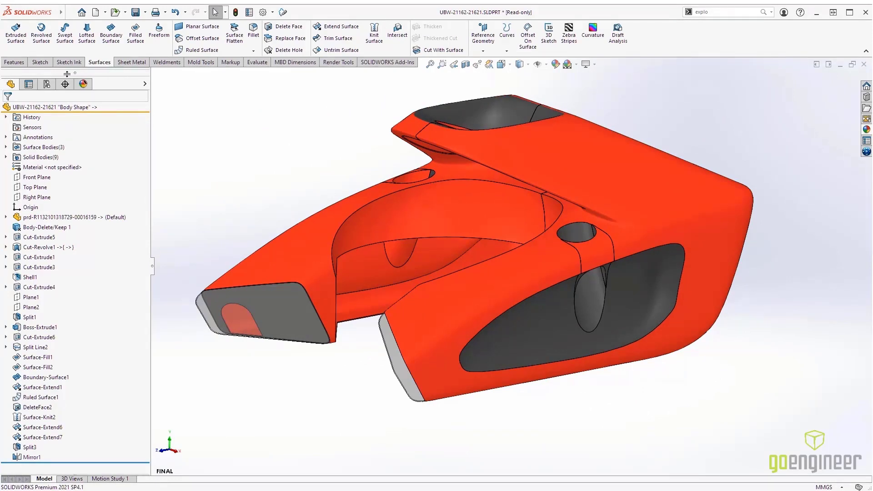
pyautogui.click(47, 84)
pyautogui.doubleClick(59, 135)
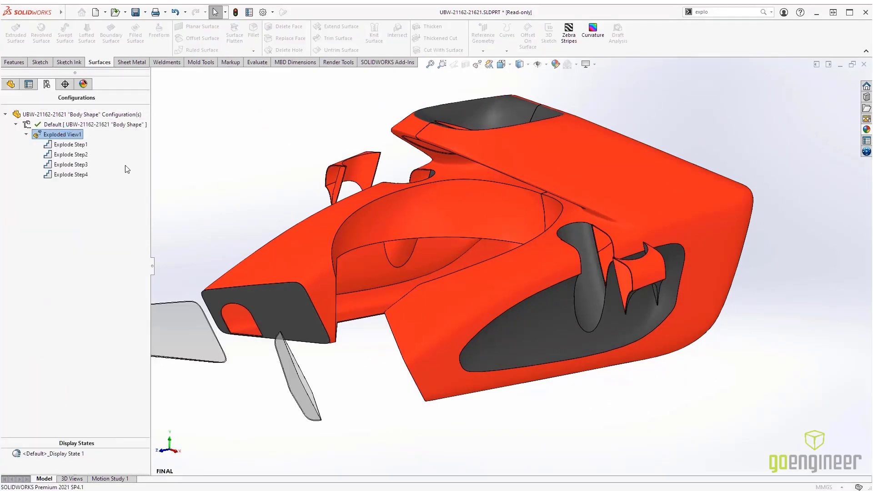